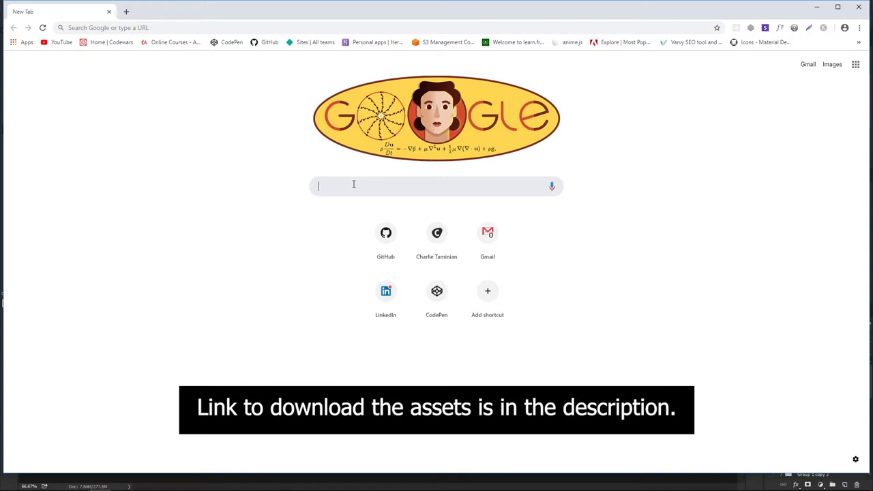
Step: Search the web for "post apocalyptic ak 47" and show the image results
type("post")
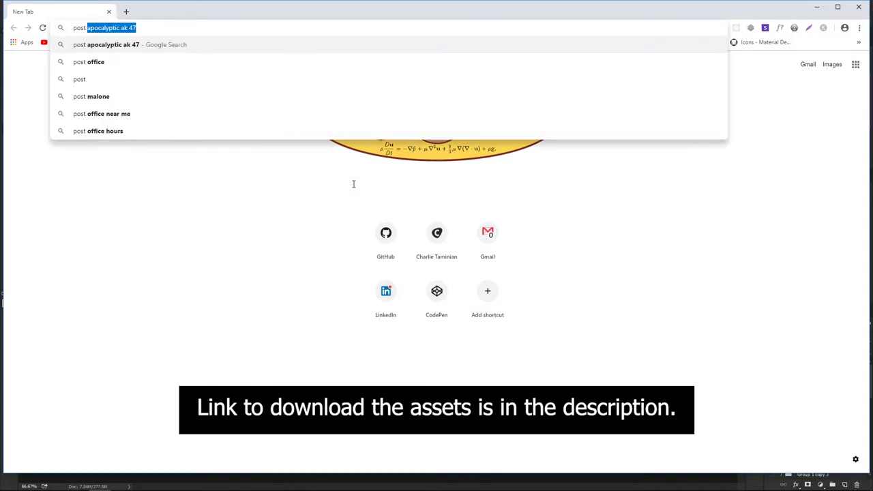
key("End")
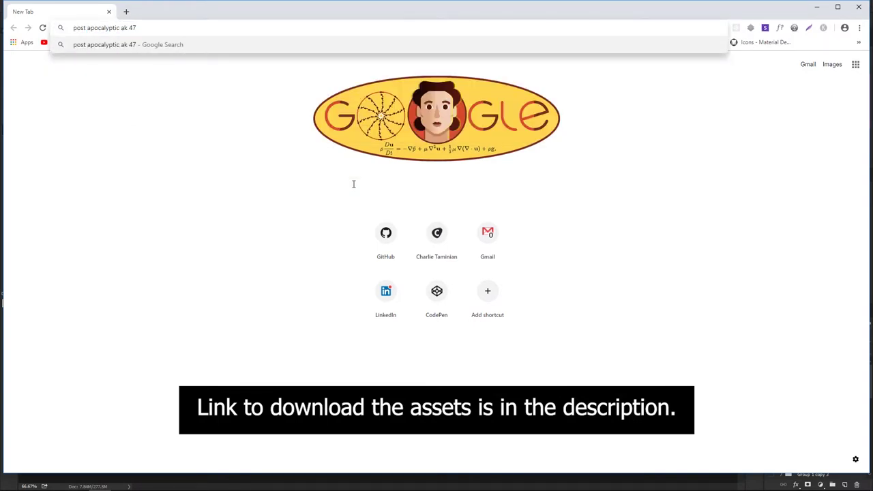
key("Return")
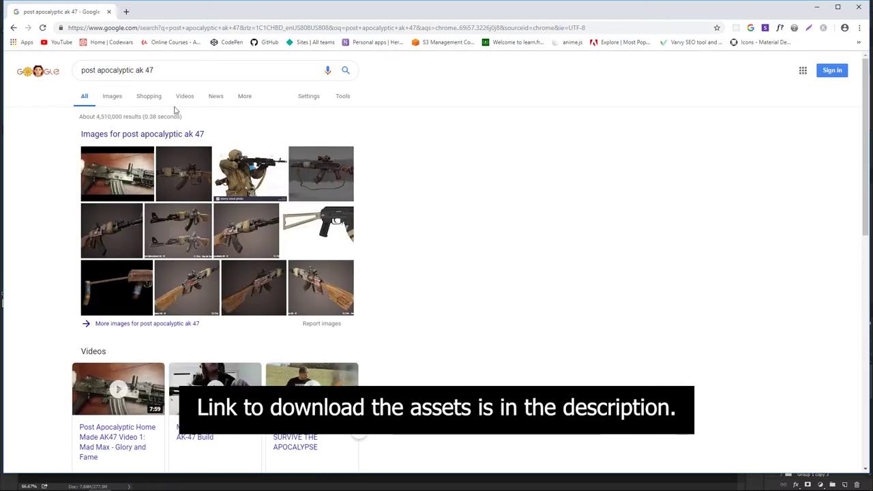
left_click(114, 96)
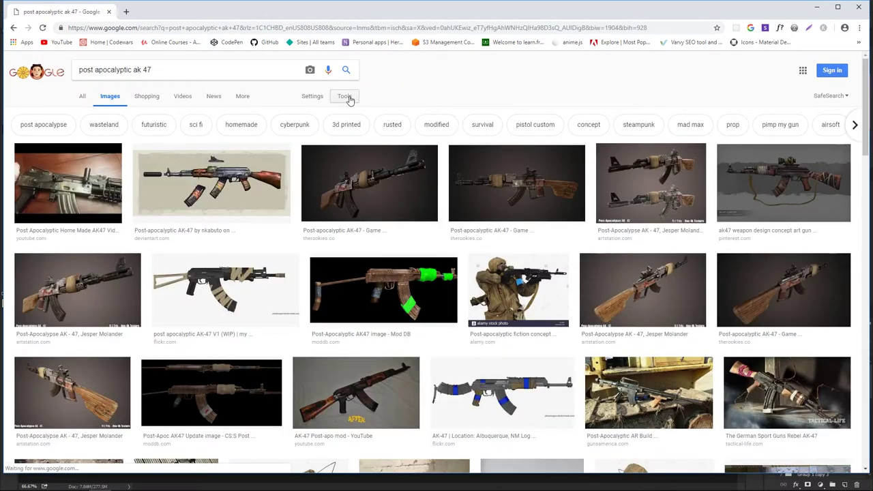
Step: Filter the image results to large size only
left_click(346, 96)
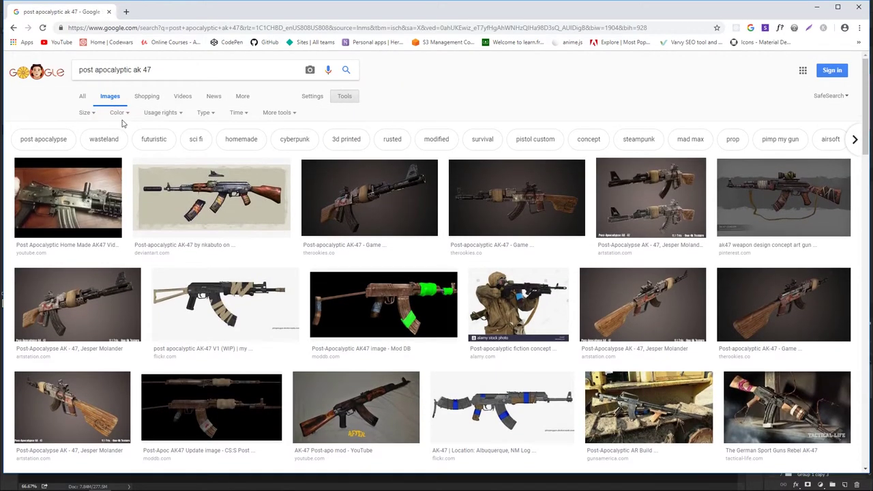
left_click(85, 113)
left_click(101, 141)
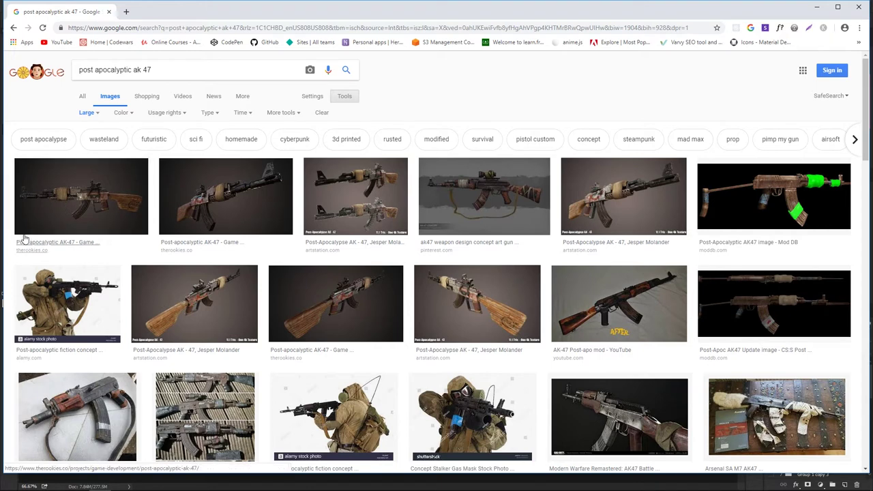
Step: Preview the AK-47 reference images in the first results row, including the wireframe render, the concept art and the Mod DB image
left_click(79, 196)
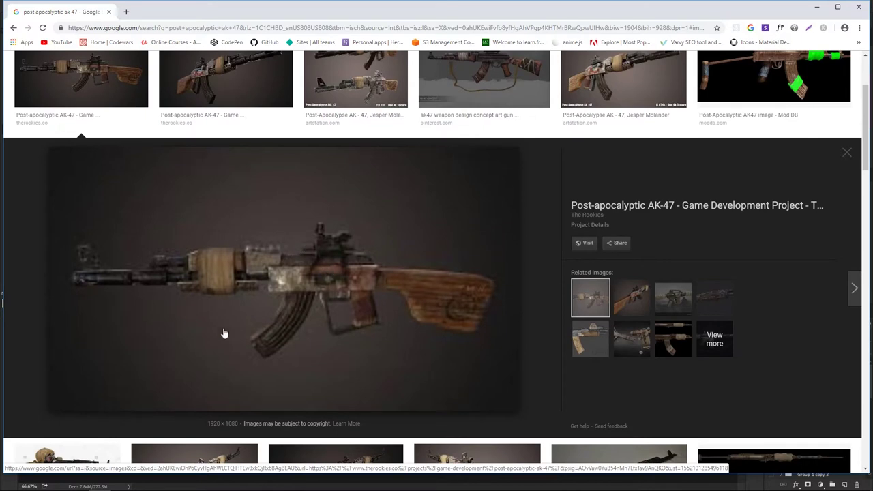
left_click(233, 82)
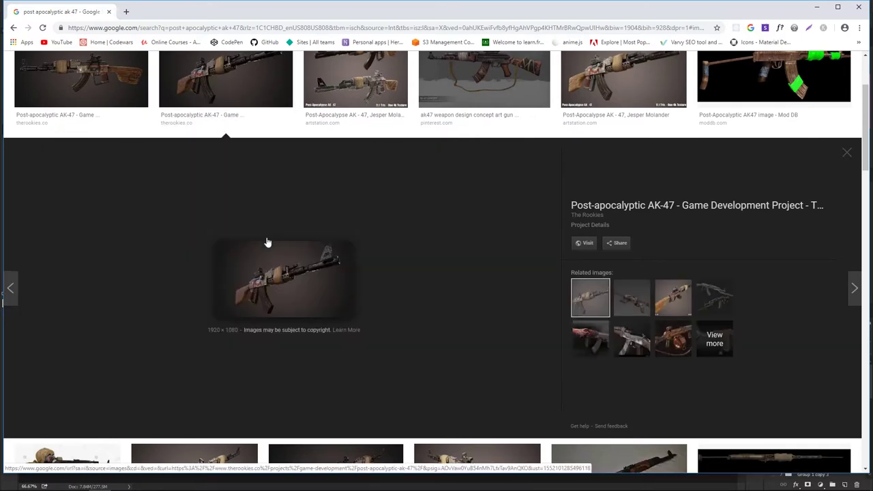
left_click(364, 86)
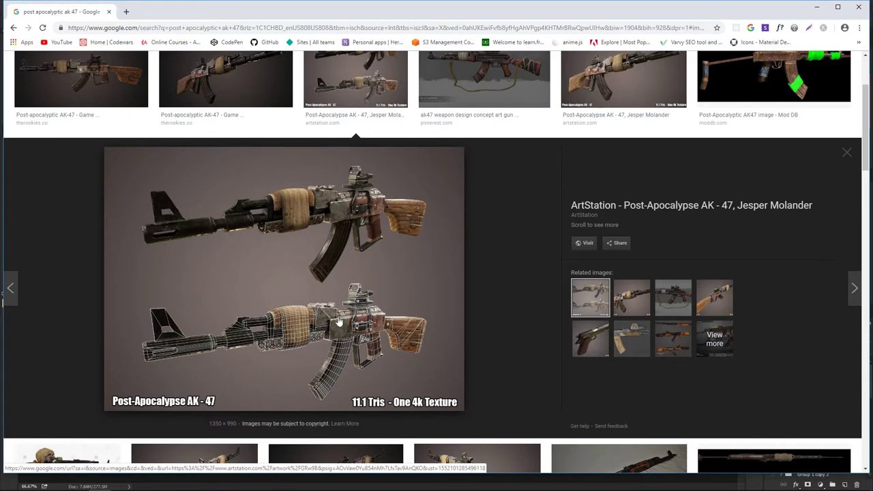
scroll(341, 293, "up", 2)
left_click(488, 166)
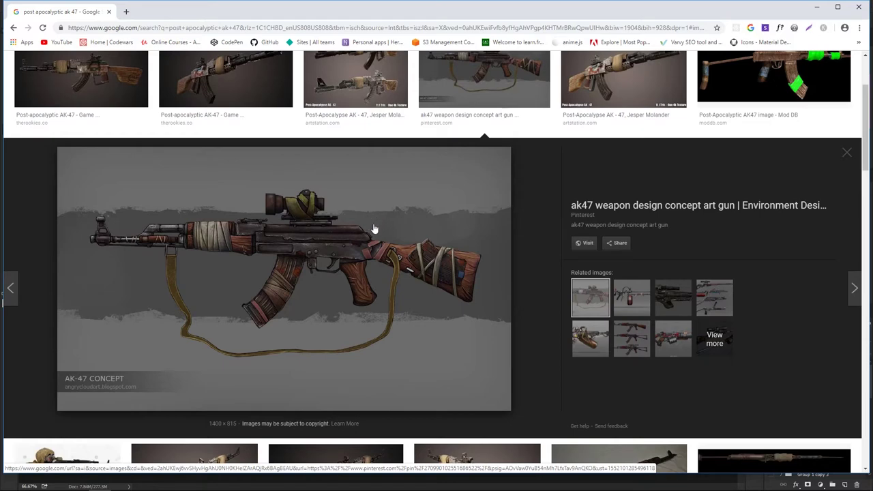
scroll(455, 253, "up", 1)
left_click(773, 151)
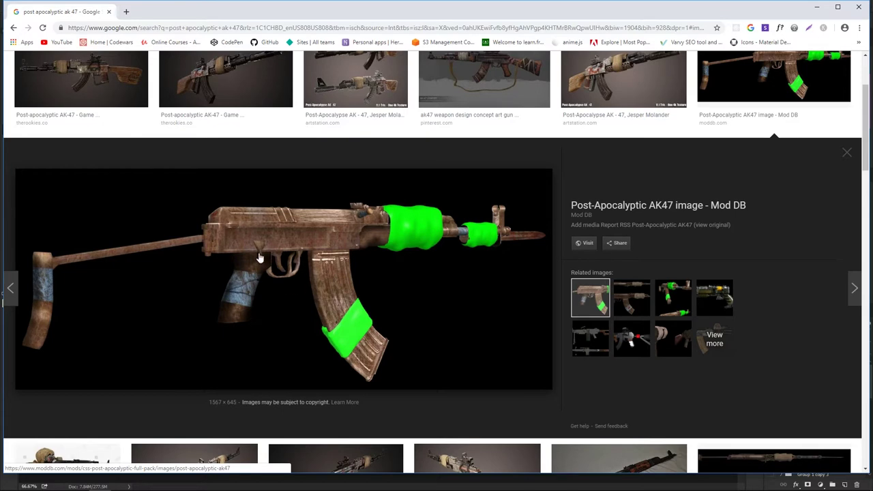
Step: Preview the gas-mask stalker photo and the ArtStation render showing the wooden stock in the second results row
scroll(254, 263, "down", 4)
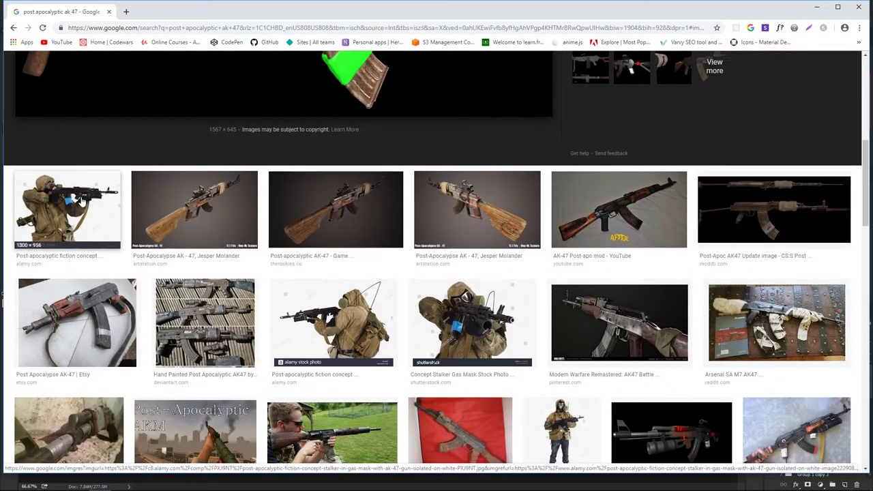
left_click(81, 200)
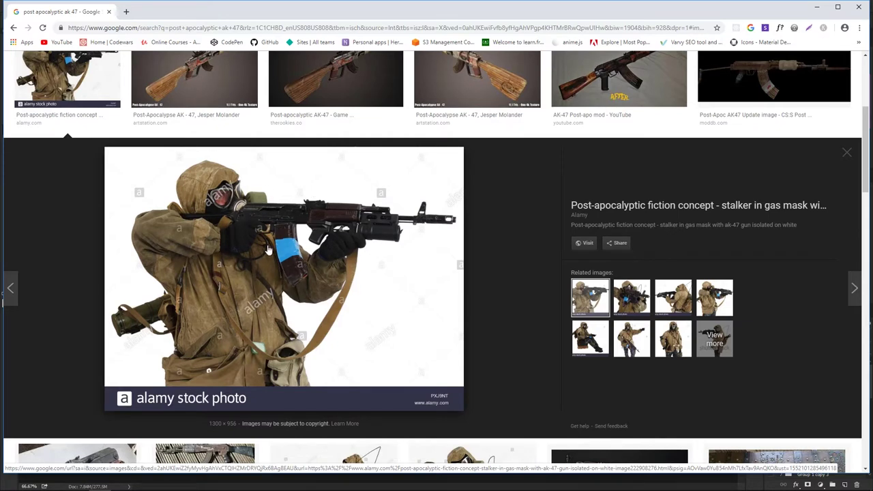
scroll(307, 252, "up", 2)
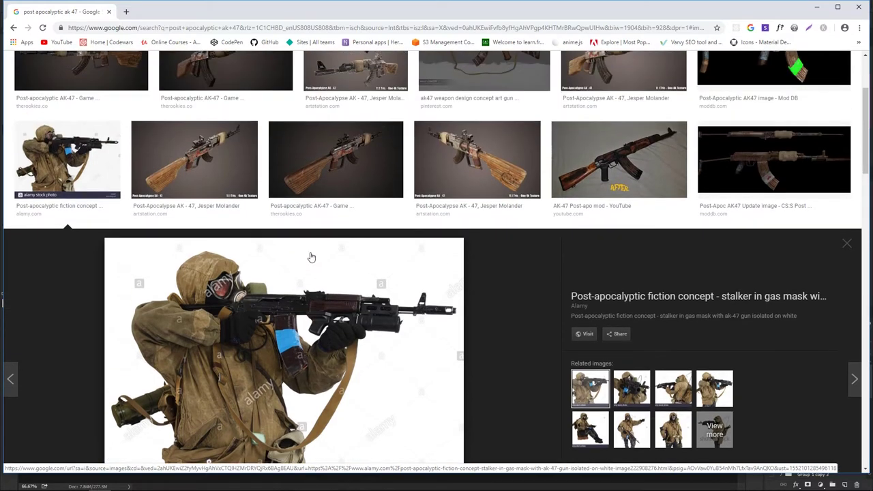
left_click(481, 181)
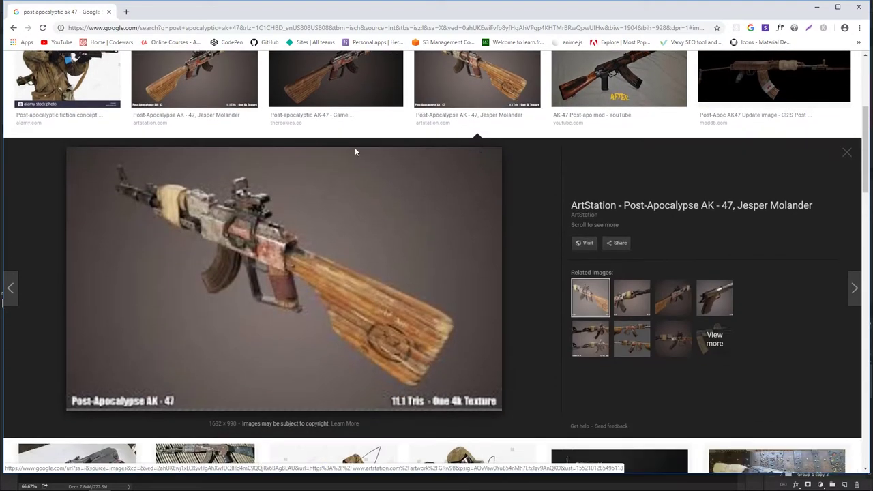
Step: Browse further down the image results and preview the AK-47 with scope and the LANDLESS AK 47 assault rifle concept sheet
scroll(335, 268, "down", 4)
scroll(336, 268, "down", 3)
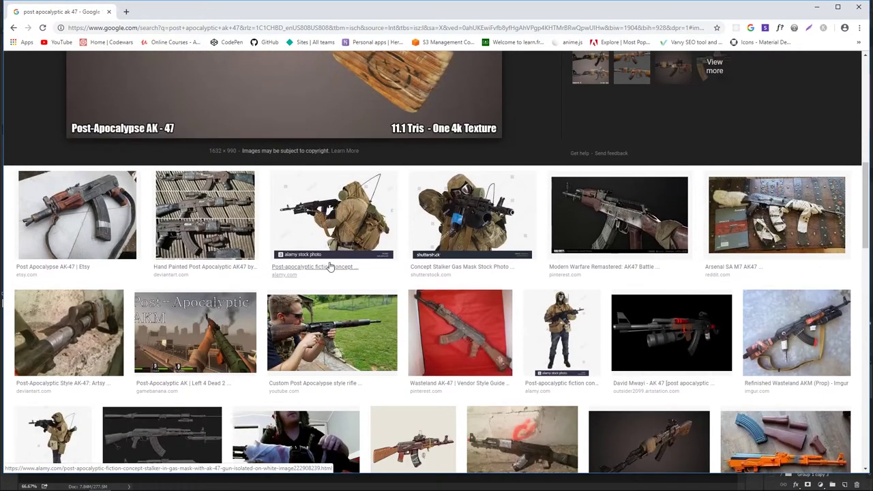
scroll(332, 265, "down", 3)
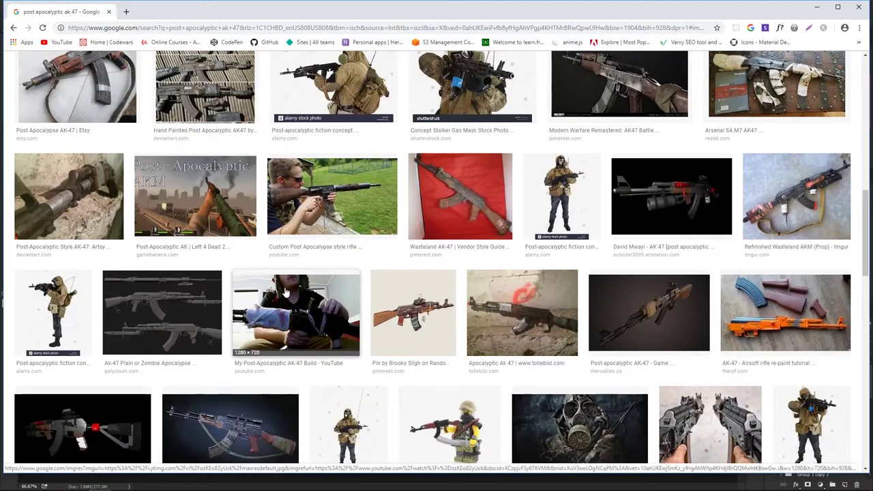
left_click(240, 432)
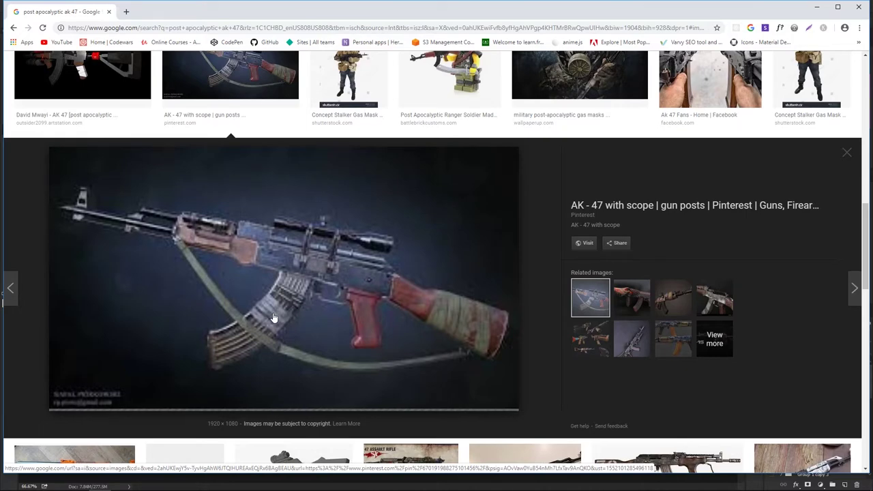
scroll(417, 273, "up", 1)
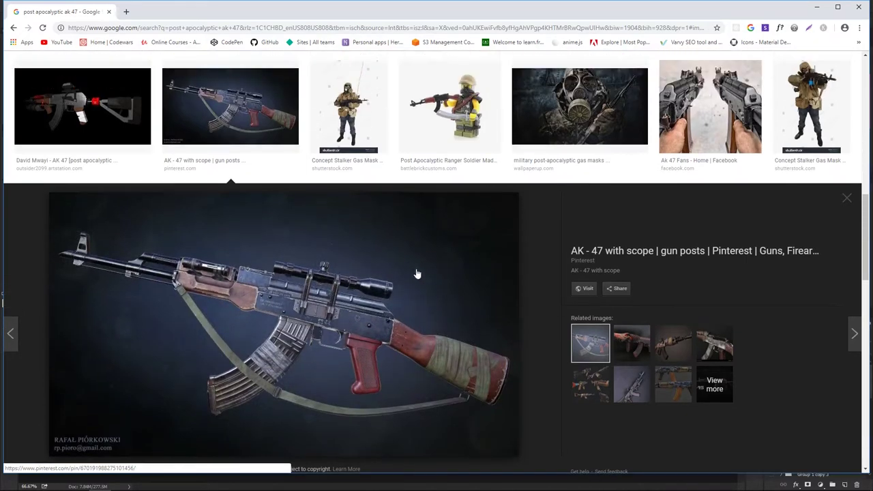
scroll(417, 274, "down", 3)
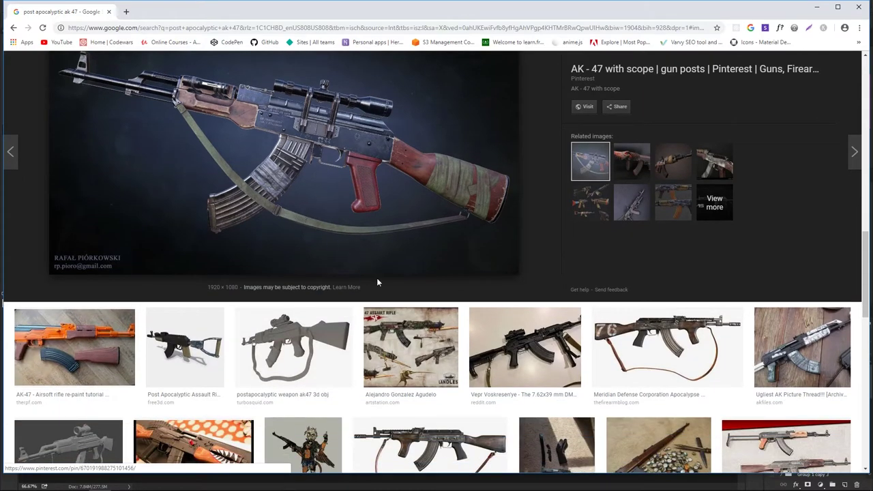
left_click(429, 348)
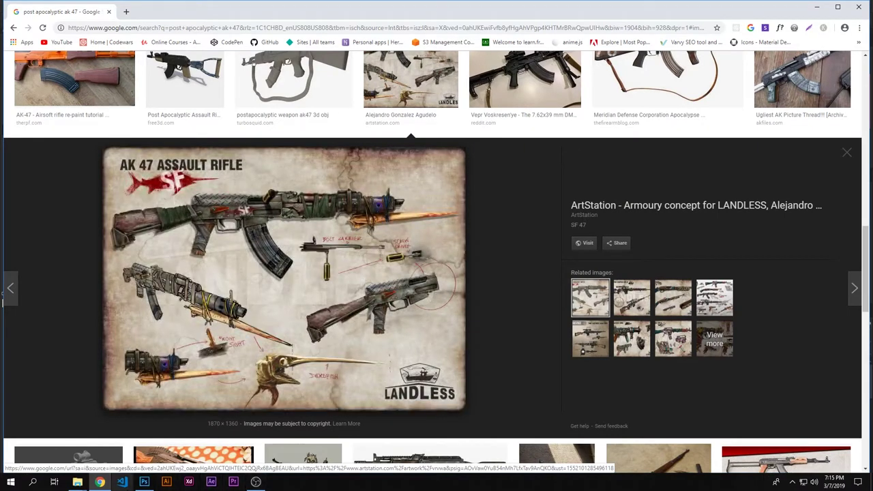
Step: Switch to Photoshop and show the rusty-metal-post-apocalypse.jpg reference at 200% zoom
left_click(144, 482)
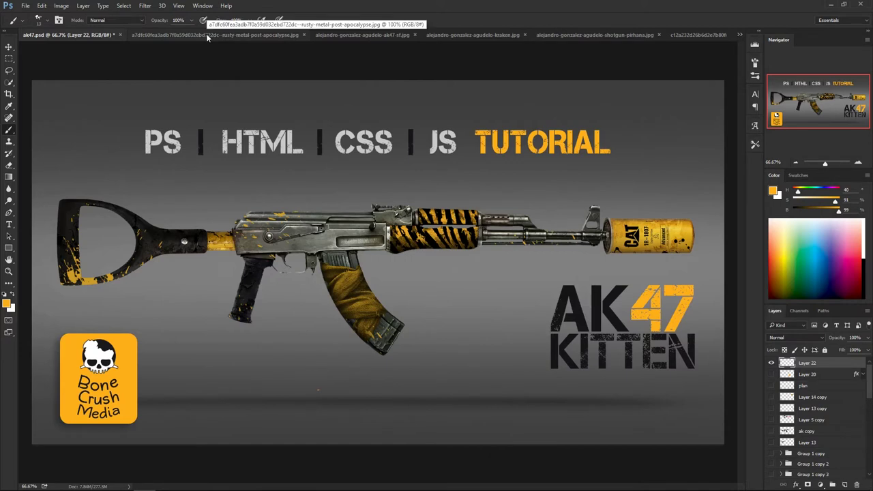
left_click(177, 34)
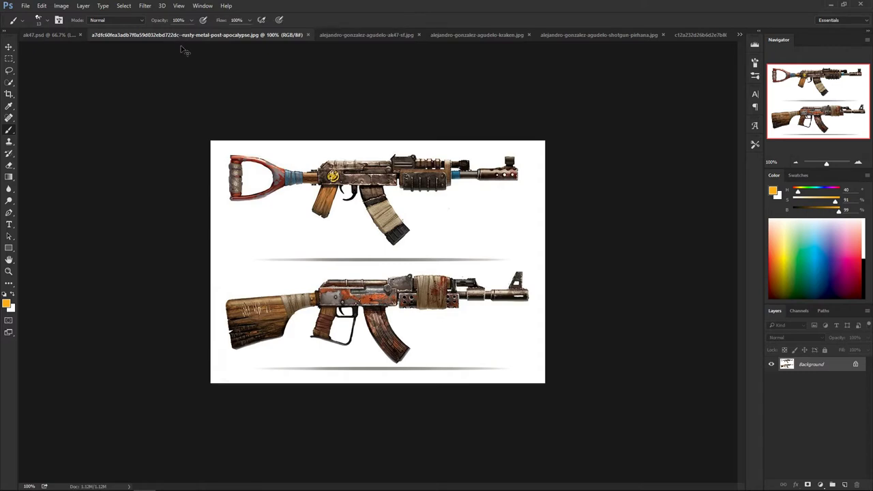
key("ctrl+plus")
Step: Brush a small orange arrow pointing at the lower rifle's wooden stock
left_click_drag(472, 153, 473, 176)
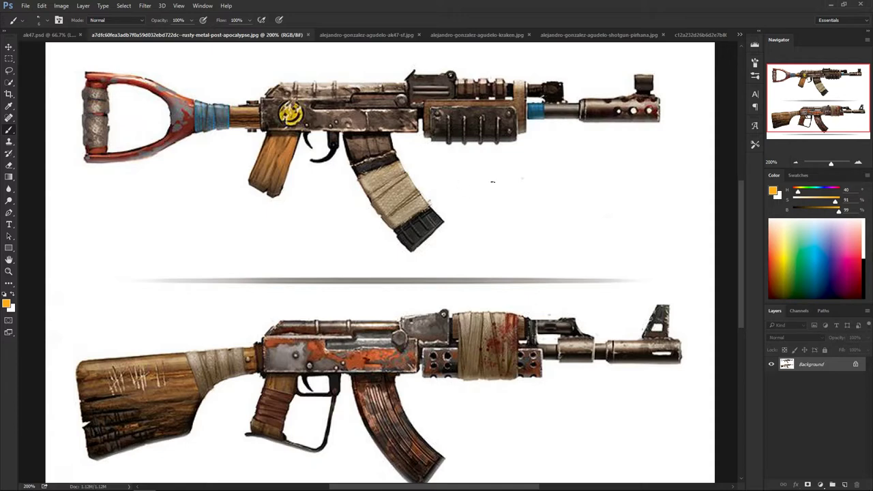
left_click_drag(507, 209, 520, 188)
mouse_move(95, 274)
left_mouse_down()
mouse_move(122, 309)
mouse_move(112, 302)
mouse_move(141, 303)
left_mouse_up()
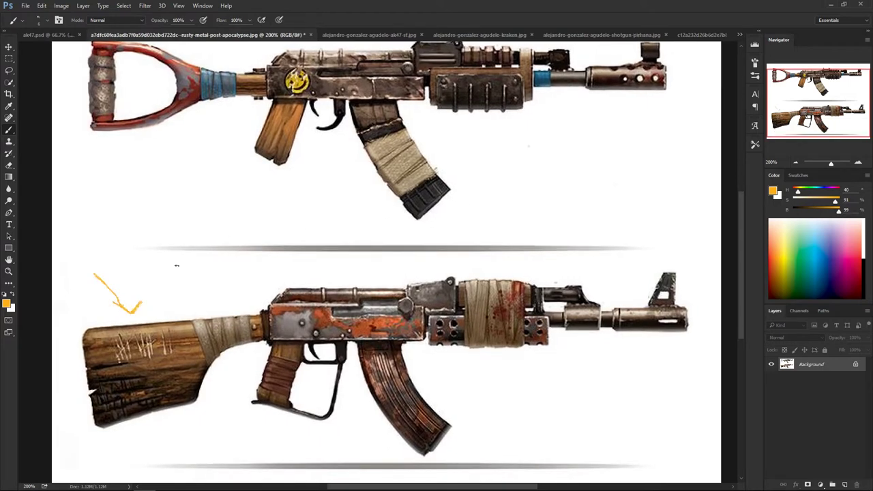
Step: Switch to the 125 px hard round brush, undo the trial stroke and shrink the brush to a small annotation tip
right_click(163, 289)
left_click_drag(205, 184, 221, 184)
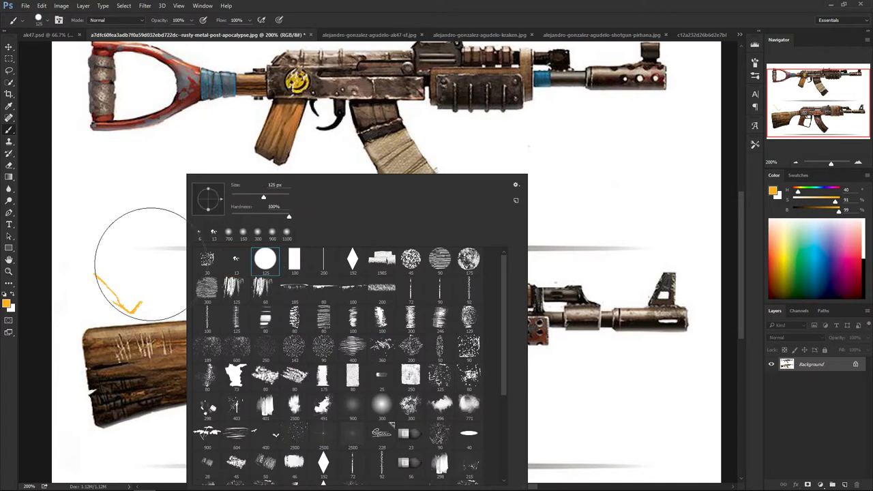
left_click(119, 220)
left_click_drag(141, 257, 150, 247)
key("ctrl+z")
key("bracketleft")
key("bracketleft")
key("bracketleft")
key("bracketleft")
key("bracketleft")
key("bracketleft")
key("bracketleft")
key("bracketleft")
key("bracketleft")
key("bracketleft")
key("bracketleft")
key("bracketleft")
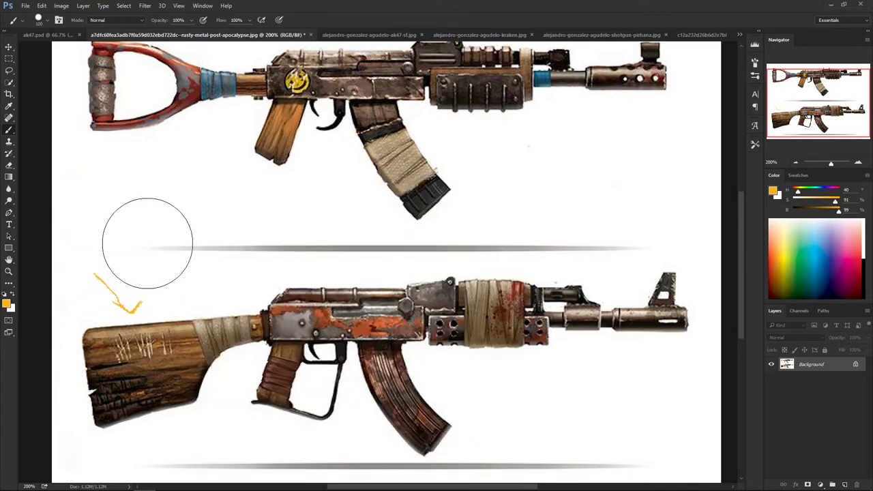
Step: Set the foreground color to black (#000000)
left_click(9, 304)
left_click_drag(291, 377, 240, 425)
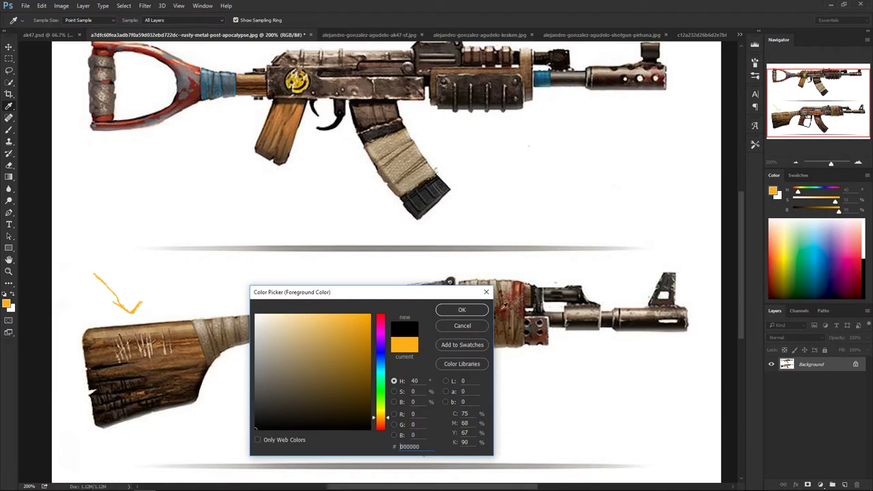
left_click(461, 309)
Step: Annotate the lower rifle in black with arrows at the stock and its cloth wrap, a curve around the stock and a squiggle across the receiver
mouse_move(116, 249)
left_mouse_down()
mouse_move(145, 291)
mouse_move(138, 295)
mouse_move(164, 287)
left_mouse_up()
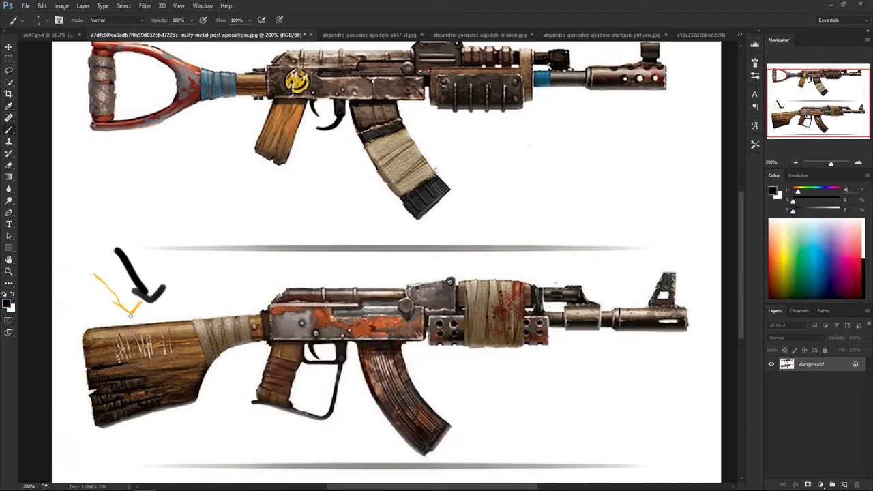
mouse_move(88, 325)
left_mouse_down()
mouse_move(72, 389)
mouse_move(103, 438)
mouse_move(215, 430)
mouse_move(249, 407)
left_mouse_up()
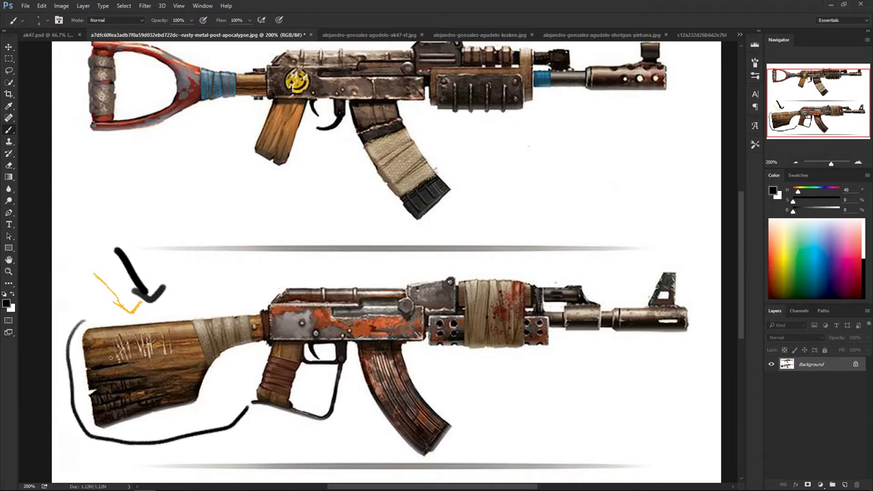
mouse_move(191, 272)
left_mouse_down()
mouse_move(206, 301)
mouse_move(217, 294)
left_mouse_up()
mouse_move(315, 313)
left_mouse_down()
mouse_move(341, 325)
mouse_move(408, 323)
left_mouse_up()
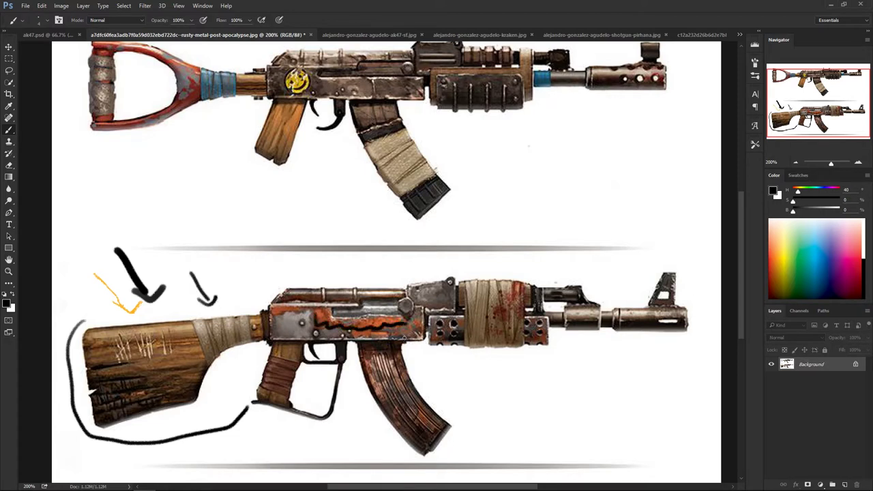
Step: Draw black arrows pointing at the lower rifle's wrapped pistol grip and its cloth-wrapped handguard
scroll(368, 341, "down", 2)
mouse_move(227, 308)
left_mouse_down()
mouse_move(251, 313)
mouse_move(246, 319)
left_mouse_up()
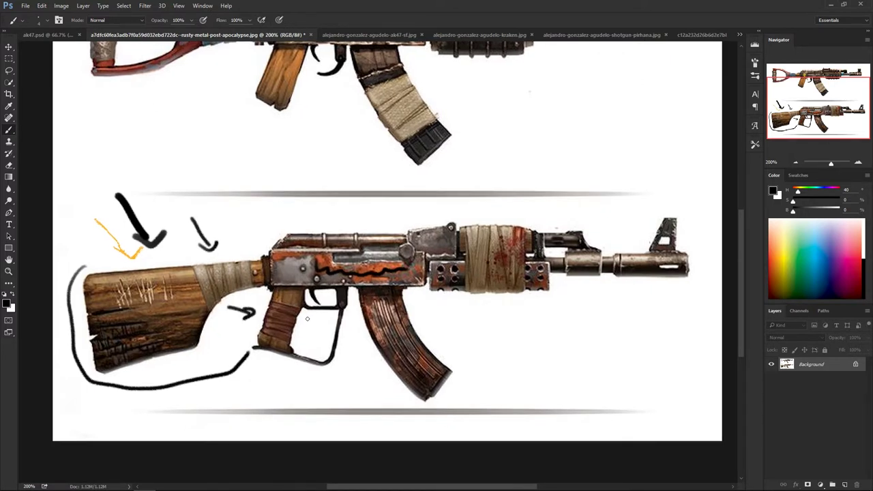
left_click_drag(523, 323, 446, 330)
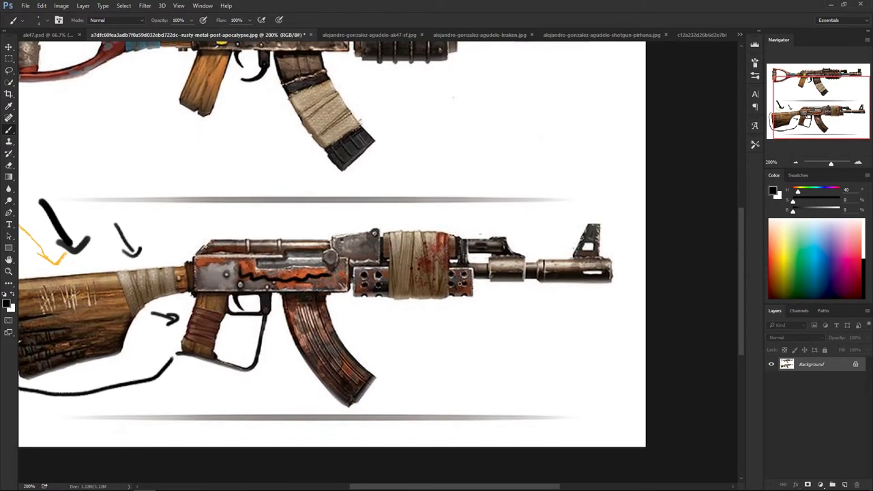
mouse_move(475, 203)
left_mouse_down()
mouse_move(431, 217)
mouse_move(457, 223)
left_mouse_up()
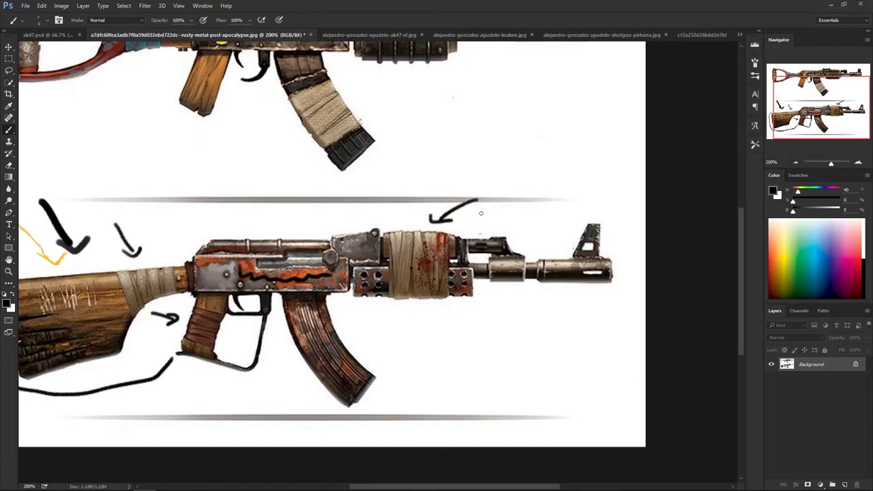
Step: Draw black arrows pointing at the upper rifle's cloth-wrapped magazine and its wooden pistol grip
left_click_drag(468, 165, 493, 268)
mouse_move(422, 188)
left_mouse_down()
mouse_move(374, 195)
mouse_move(390, 202)
left_mouse_up()
mouse_move(189, 234)
left_mouse_down()
mouse_move(214, 220)
mouse_move(213, 232)
left_mouse_up()
left_click_drag(263, 212, 257, 251)
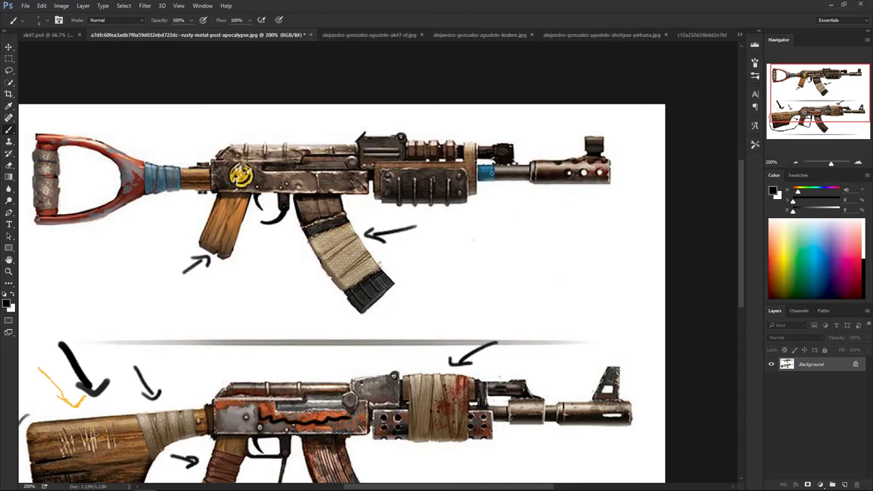
Step: Draw a black arrow at the blue tape on the upper rifle's barrel and outline its shovel-handle stock with a pointer line
mouse_move(493, 203)
left_mouse_down()
mouse_move(489, 186)
mouse_move(497, 191)
left_mouse_up()
left_click_drag(158, 193, 228, 242)
mouse_move(111, 281)
left_mouse_down()
mouse_move(138, 270)
mouse_move(168, 257)
left_mouse_up()
mouse_move(286, 159)
left_mouse_down()
mouse_move(278, 216)
mouse_move(113, 250)
mouse_move(92, 225)
mouse_move(108, 131)
mouse_move(291, 152)
left_mouse_up()
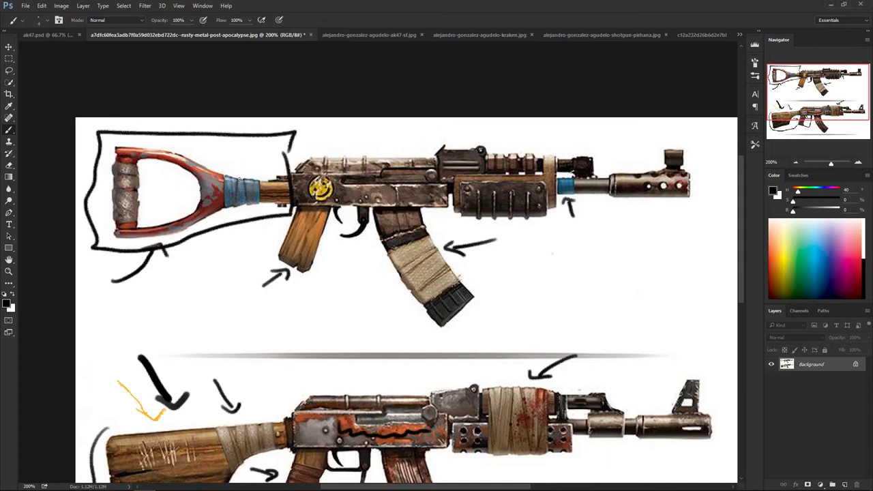
Step: Draw black arrows at the upper rifle's blue stock wrap, wooden pistol grip, shovel-handle grip and cloth-wrapped magazine
mouse_move(229, 154)
left_mouse_down()
mouse_move(232, 166)
mouse_move(280, 144)
left_mouse_up()
left_click_drag(266, 217, 235, 163)
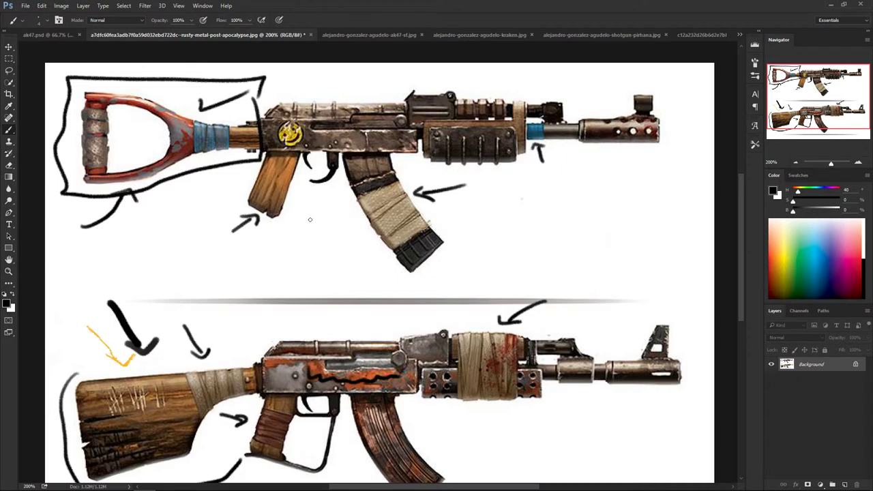
left_click_drag(181, 205, 232, 197)
mouse_move(209, 193)
left_mouse_down()
mouse_move(234, 197)
mouse_move(223, 203)
left_mouse_up()
left_click_drag(133, 125, 164, 123)
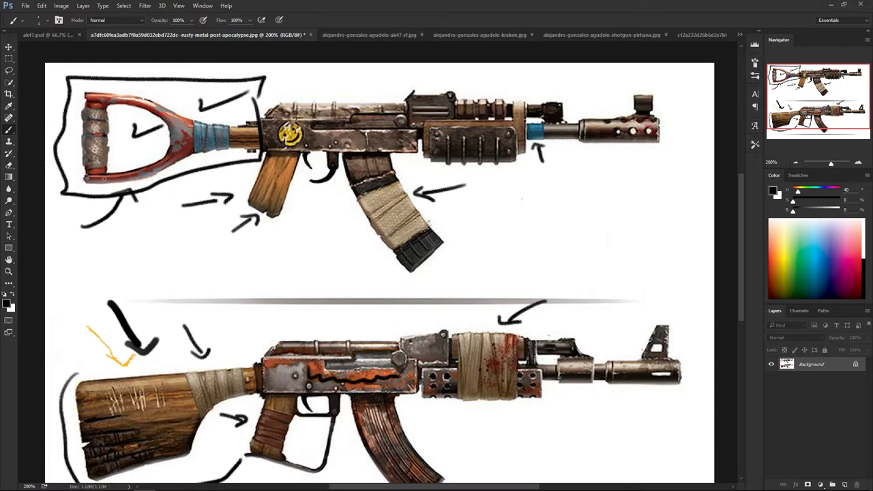
left_click_drag(392, 221, 447, 212)
scroll(519, 225, "up", 1)
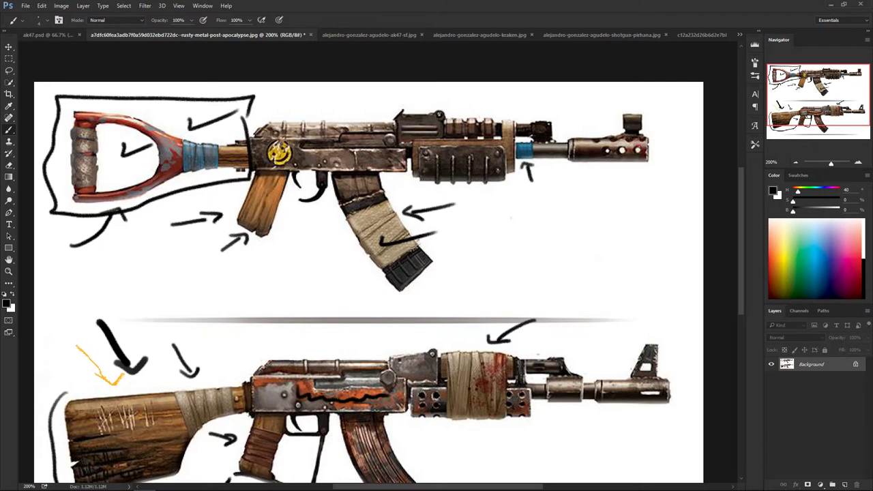
Step: In the ak47-sf reference image, draw a black arrow pointing down at the rifle's purple, rope-bound muzzle
left_click(368, 34)
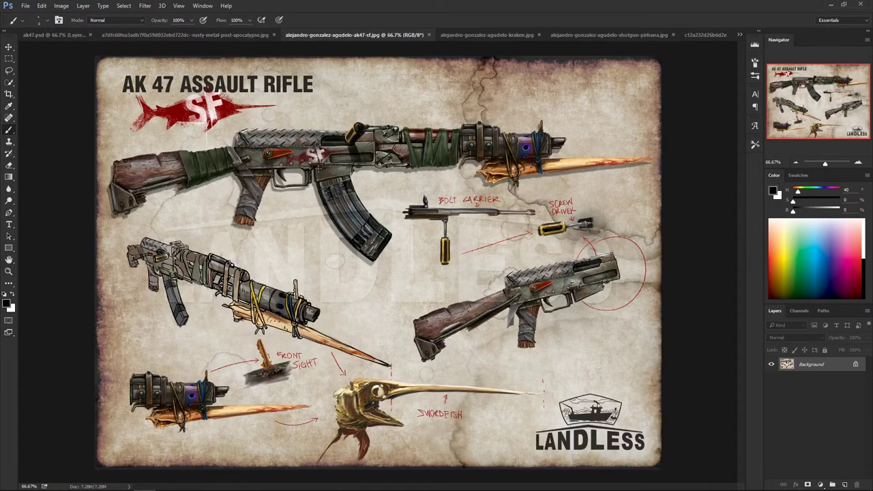
key("ctrl+plus")
left_click_drag(437, 177, 497, 236)
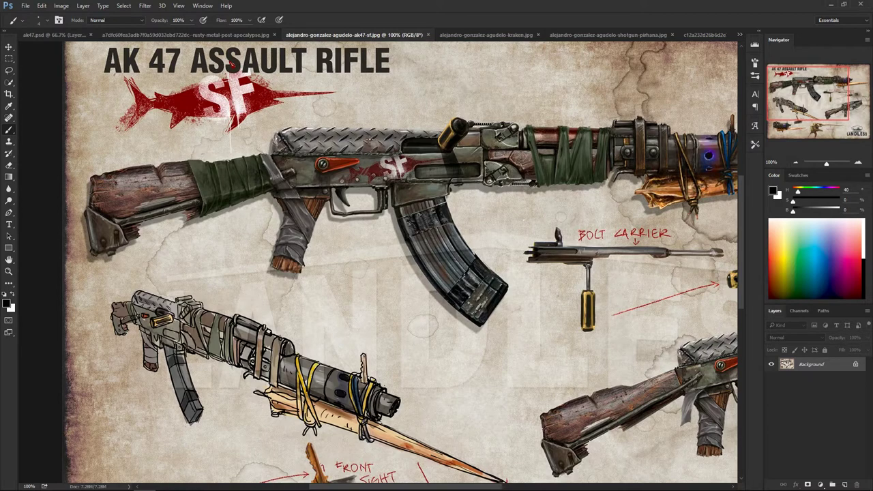
left_click_drag(473, 203, 395, 172)
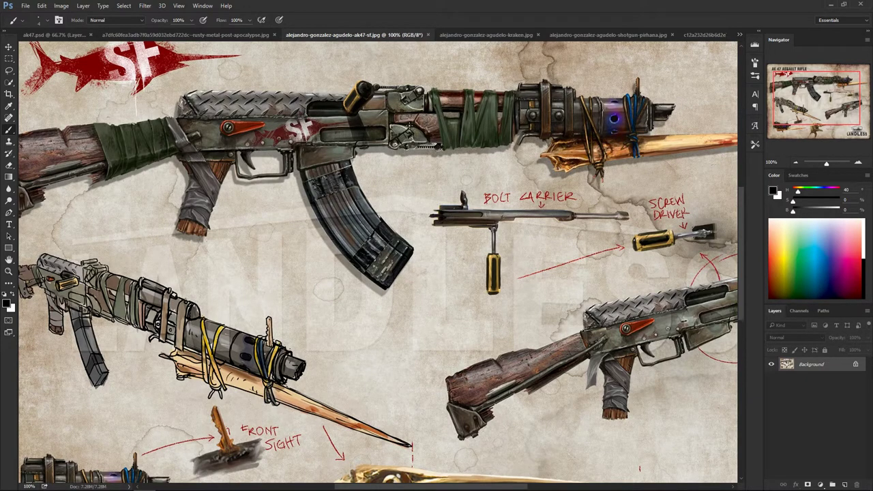
left_click_drag(497, 163, 321, 199)
mouse_move(427, 95)
left_mouse_down()
mouse_move(431, 124)
mouse_move(444, 117)
left_mouse_up()
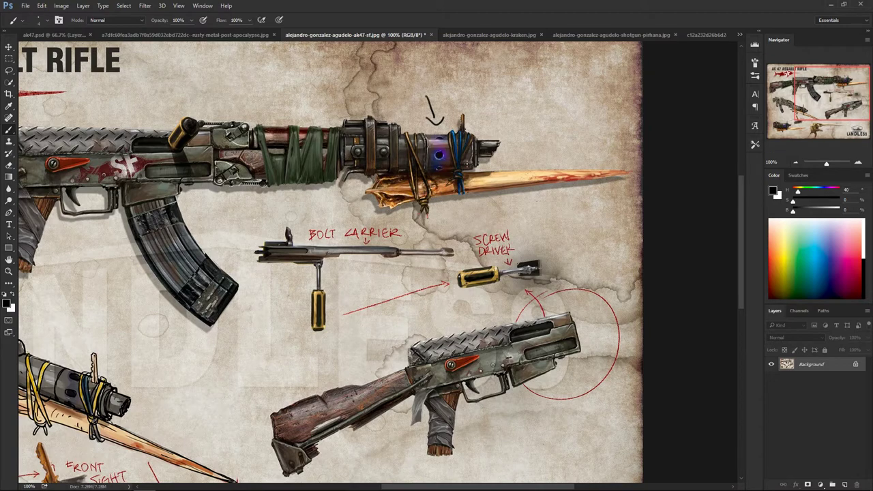
Step: Underline the swordfish-bill bayonet with three long black strokes on the main rifle and one stroke on the muzzle detail sketch
left_click_drag(390, 218, 588, 187)
left_click_drag(452, 213, 585, 191)
left_click_drag(493, 213, 604, 194)
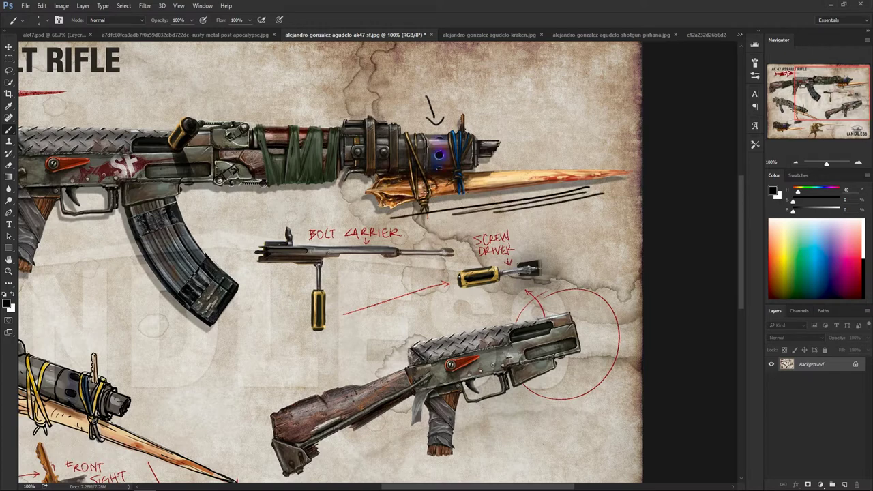
key("h")
left_click_drag(279, 296, 403, 236)
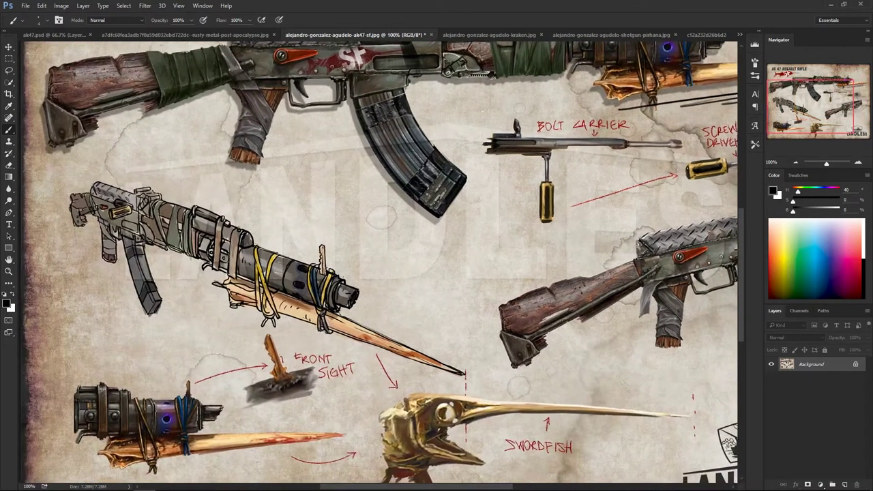
key("h")
left_click_drag(426, 296, 454, 288)
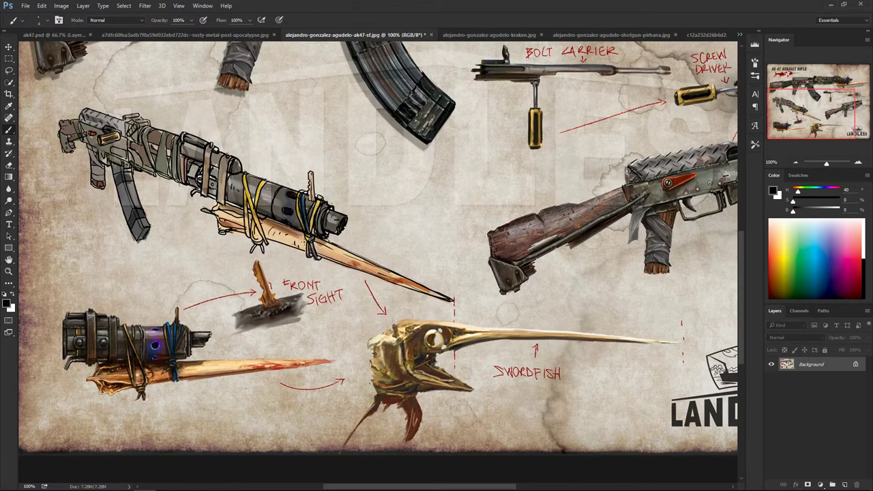
left_click_drag(176, 396, 224, 386)
Step: Examine the partly disassembled rifle, then the main rifle's stock, receiver and wrapped handguard on the ak47-sf sheet
key("h")
left_click_drag(518, 206, 477, 280)
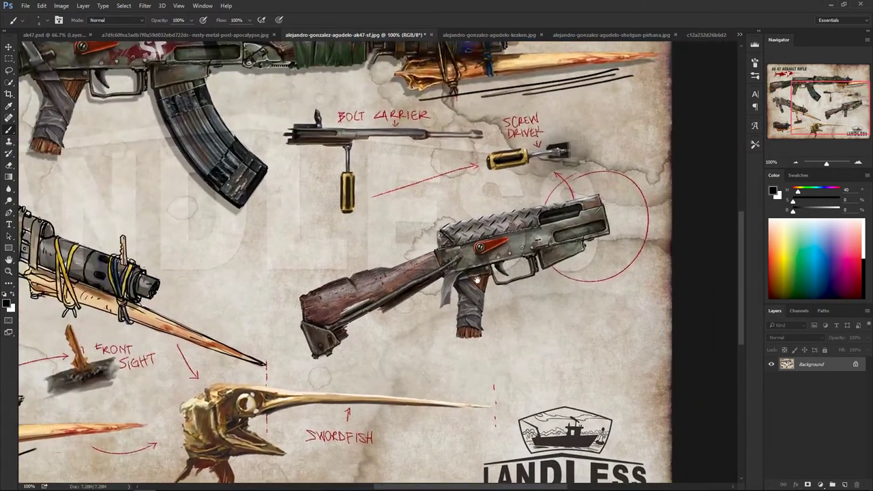
left_click_drag(413, 200, 470, 273)
mouse_move(439, 218)
left_mouse_down()
mouse_move(480, 259)
mouse_move(460, 255)
left_mouse_up()
left_click_drag(336, 190, 393, 214)
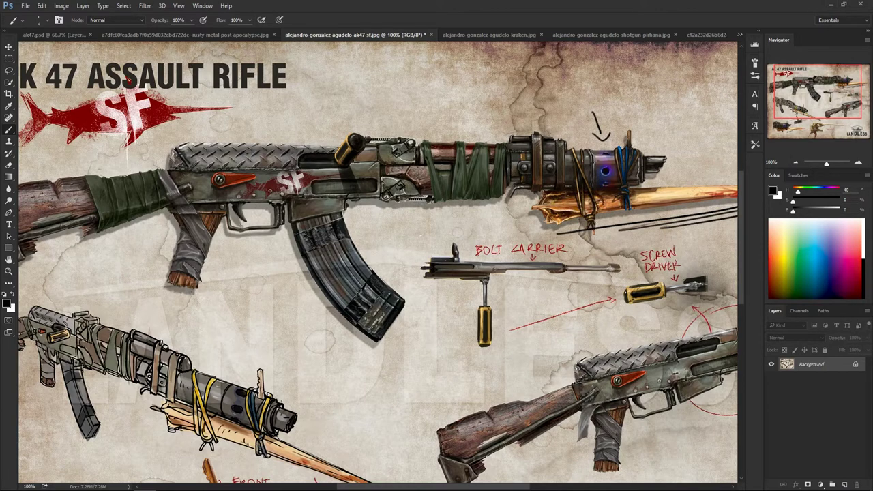
left_click_drag(265, 295, 311, 283)
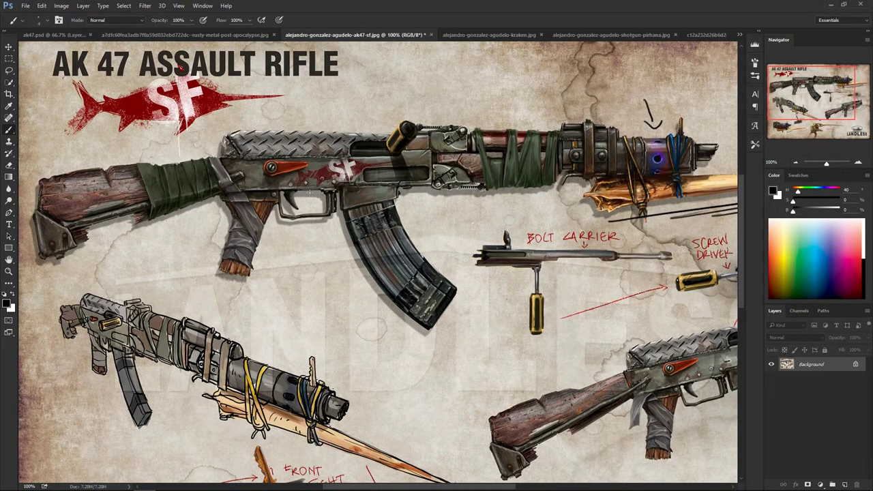
left_click_drag(549, 215, 419, 206)
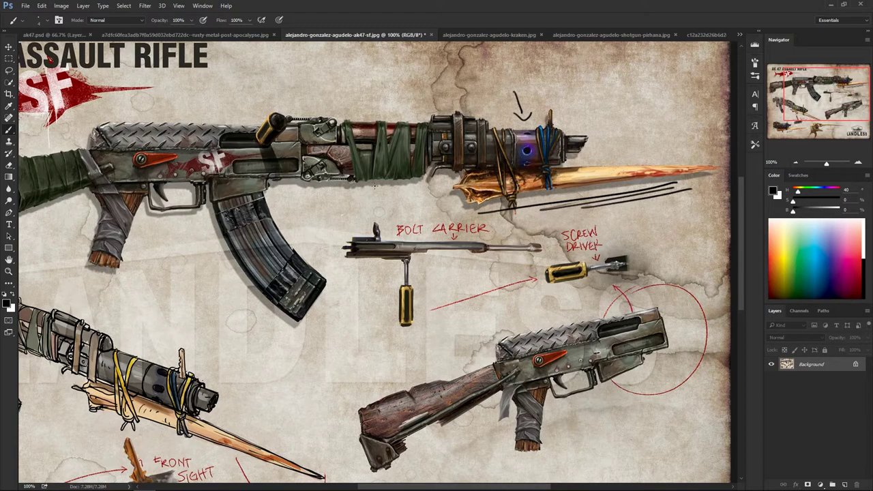
Step: Circle the main rifle's bayonet in black and mark the disassembled rifle's diamond-plate cover with an arrow and its red lever with a stroke
mouse_move(600, 161)
left_mouse_down()
mouse_move(627, 157)
mouse_move(585, 178)
left_mouse_up()
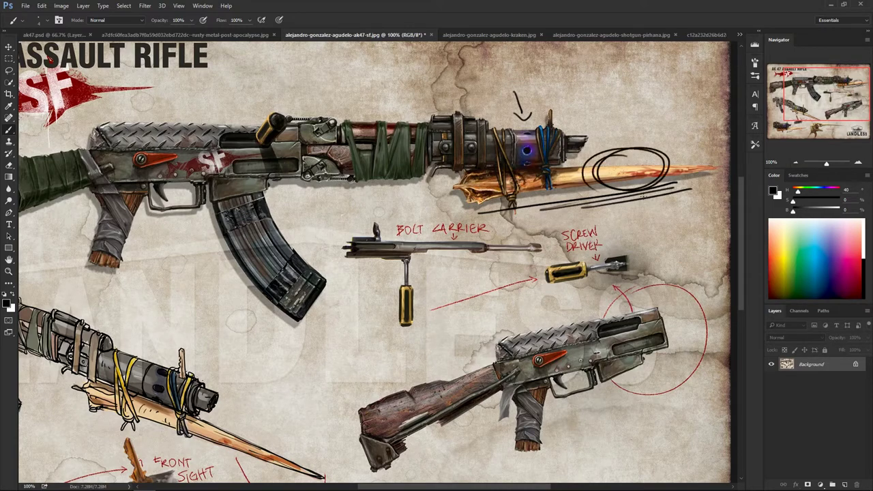
left_click_drag(429, 266, 344, 197)
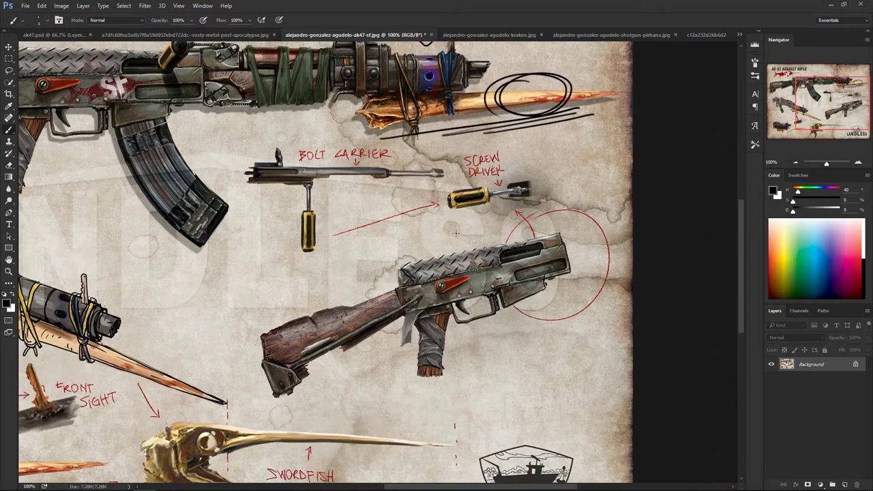
left_click_drag(392, 237, 428, 247)
mouse_move(444, 289)
left_mouse_down()
mouse_move(438, 298)
mouse_move(476, 283)
mouse_move(437, 297)
mouse_move(472, 293)
mouse_move(472, 281)
left_mouse_up()
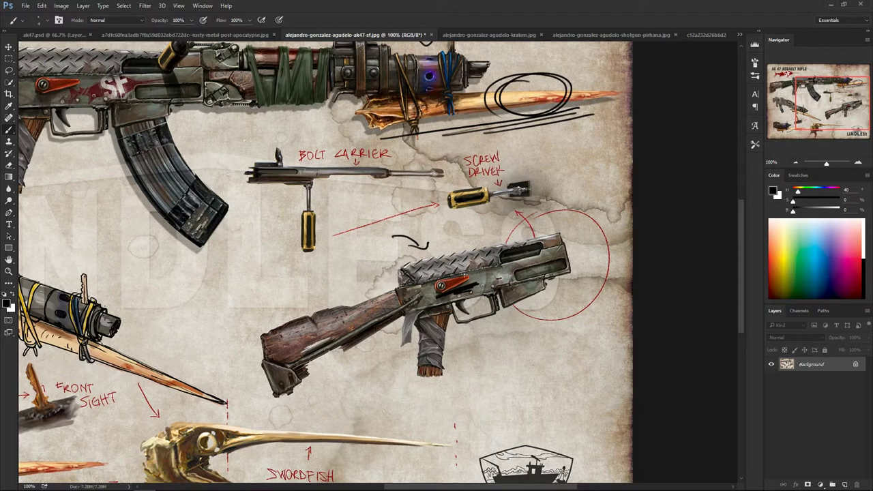
left_click_drag(374, 162, 514, 246)
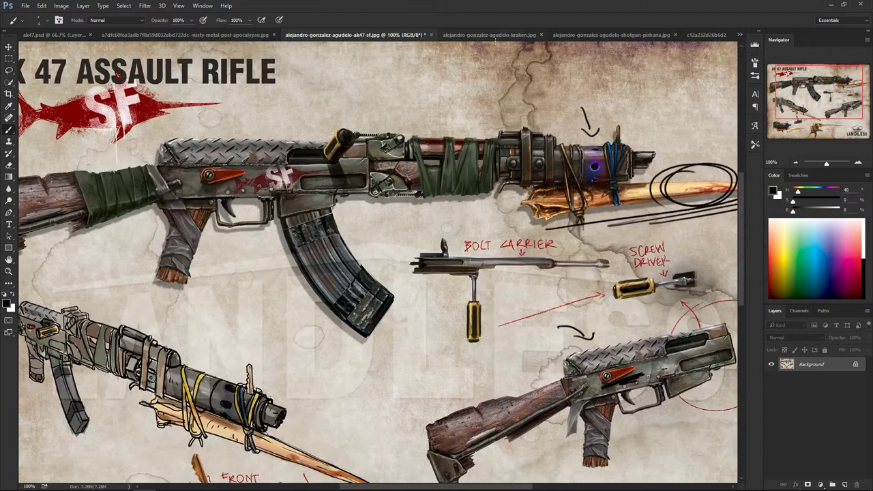
Step: In the kraken reference image, draw a black curved arrow beneath the rifle's handlebar-style pistol grip
left_click(474, 35)
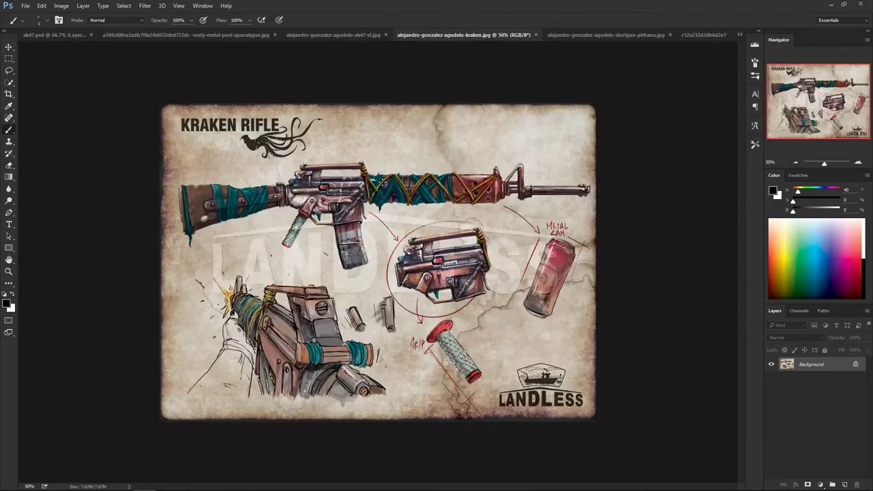
key("ctrl+plus")
key("ctrl+plus")
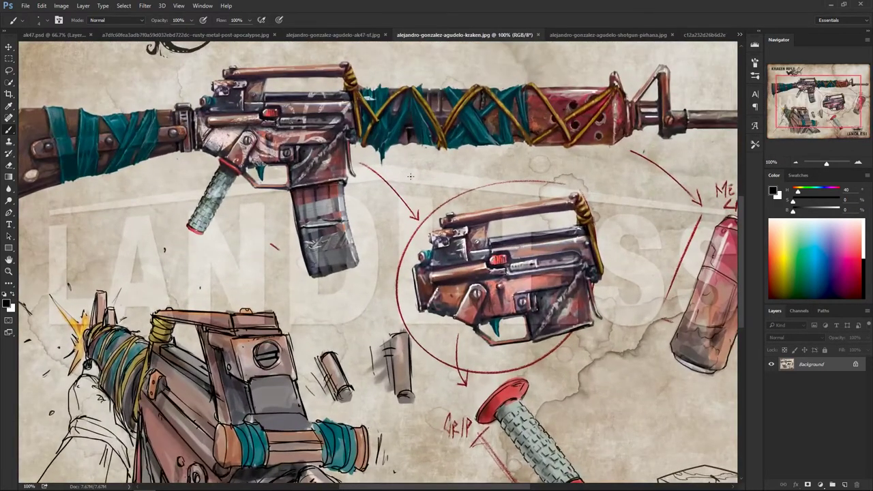
scroll(636, 192, "left", 3)
left_click_drag(637, 192, 563, 164)
left_click_drag(526, 190, 519, 183)
mouse_move(307, 203)
left_mouse_down()
mouse_move(303, 174)
mouse_move(295, 172)
mouse_move(319, 171)
left_mouse_up()
left_click_drag(235, 146, 310, 202)
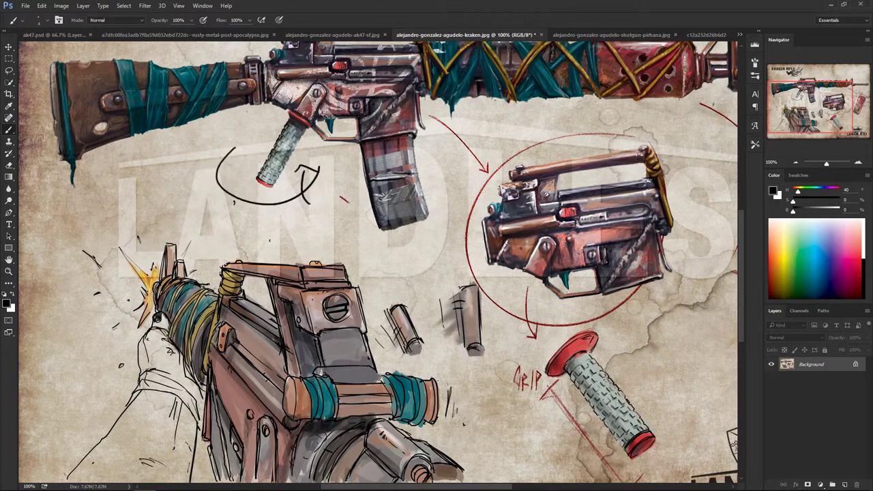
Step: Add a black curve over the top of the kraken rifle's pistol grip and a short arrow pointing at it
mouse_move(270, 110)
left_mouse_down()
mouse_move(322, 126)
mouse_move(326, 161)
left_mouse_up()
mouse_move(239, 133)
left_mouse_down()
mouse_move(246, 140)
mouse_move(274, 127)
left_mouse_up()
left_click_drag(493, 301, 400, 236)
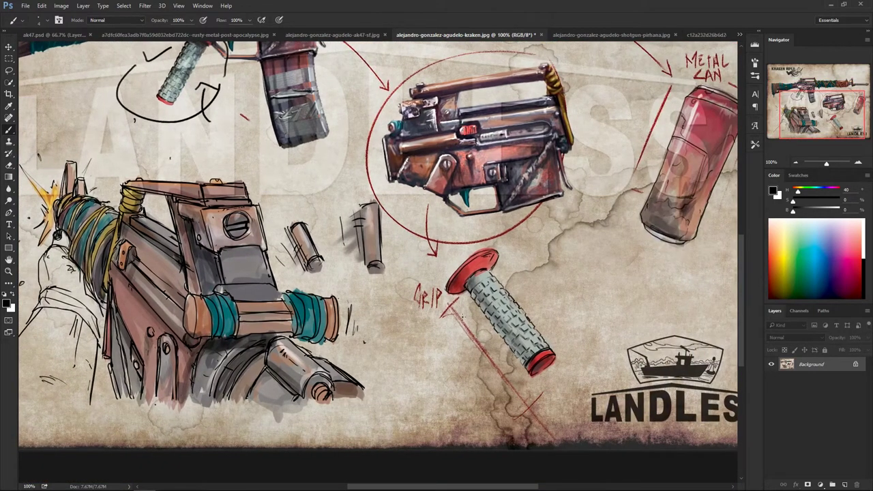
left_click_drag(330, 249, 362, 345)
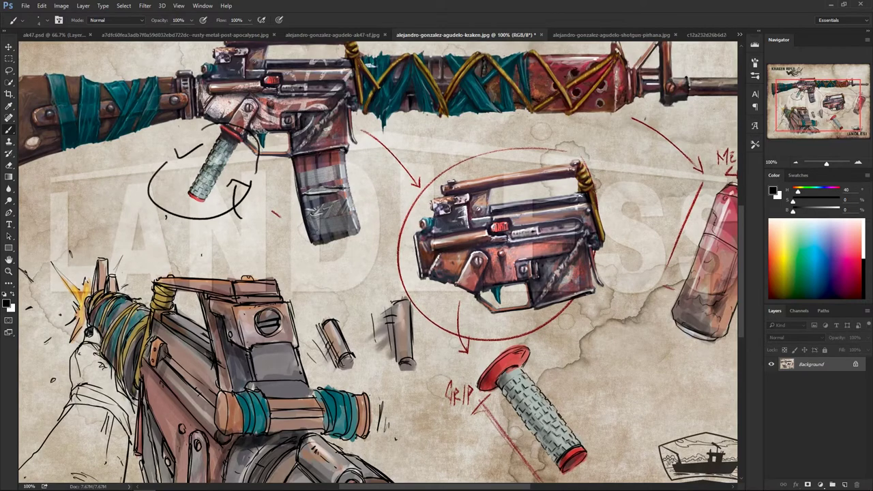
left_click_drag(591, 150, 516, 220)
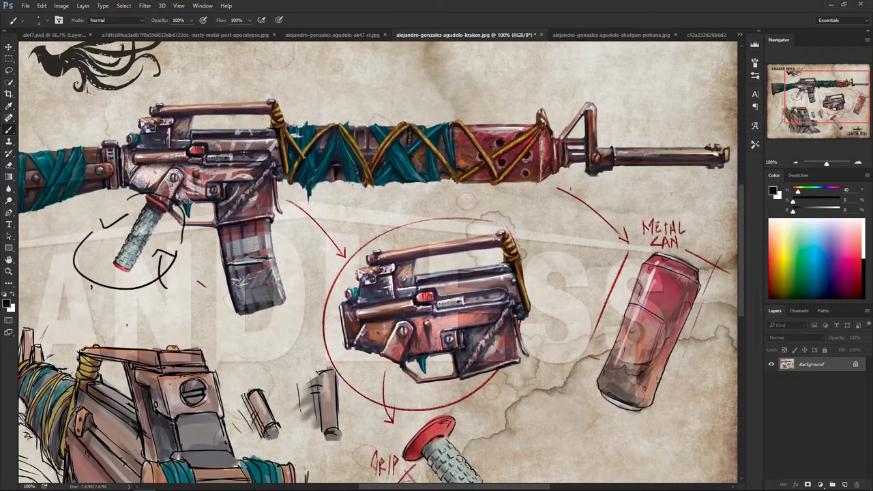
left_click_drag(249, 161, 347, 227)
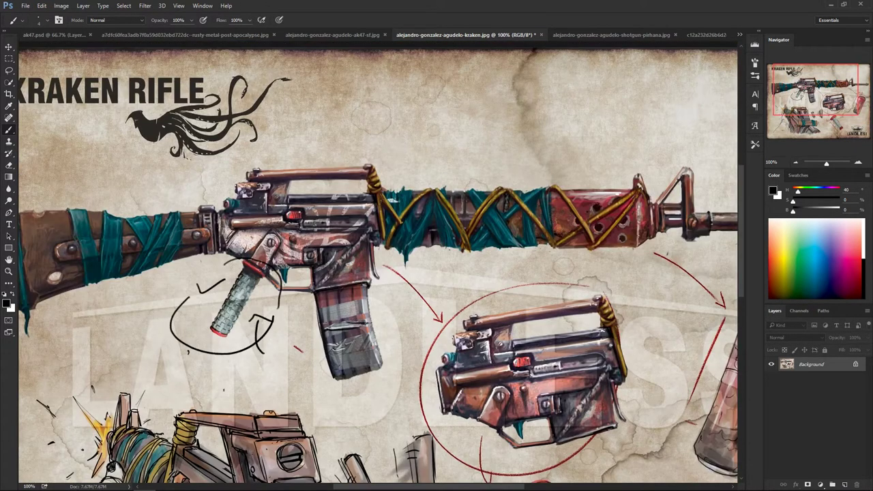
Step: In the shotgun-pirhana reference image, draw a black arrow at the fish-head stock and box the spotted pump handguard with a pointer above it
left_click(582, 34)
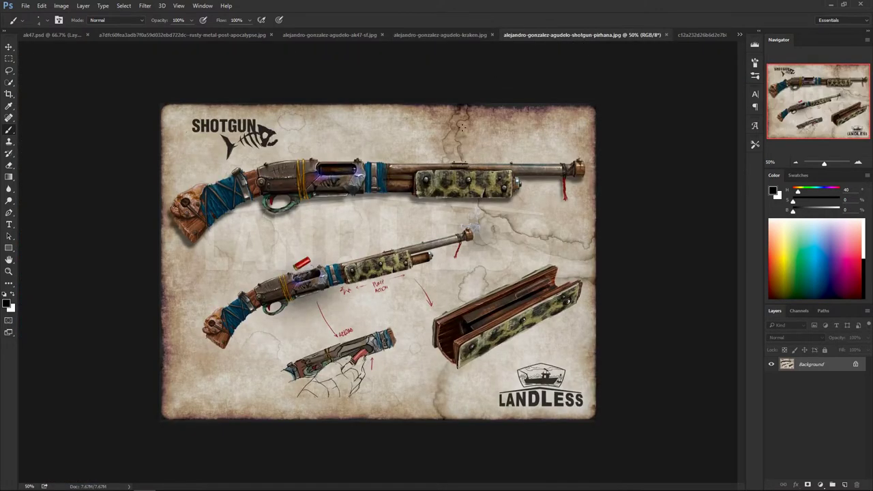
key("ctrl+plus")
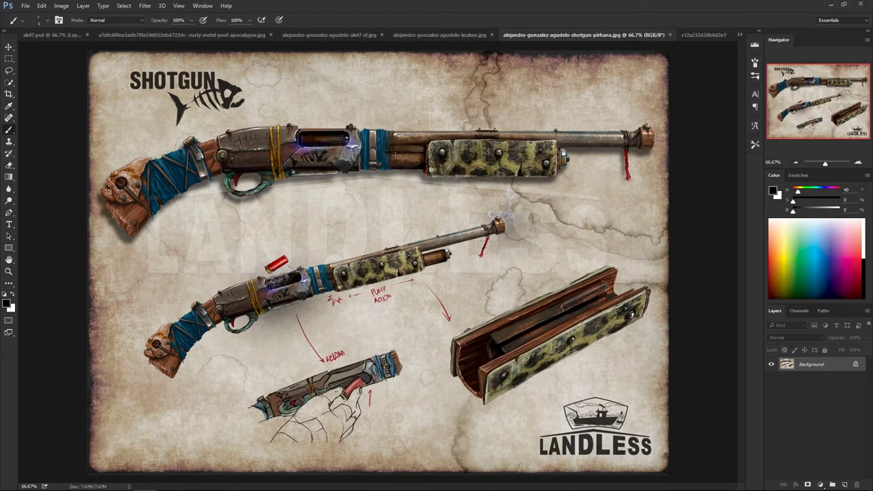
mouse_move(108, 133)
left_mouse_down()
mouse_move(122, 154)
mouse_move(130, 147)
left_mouse_up()
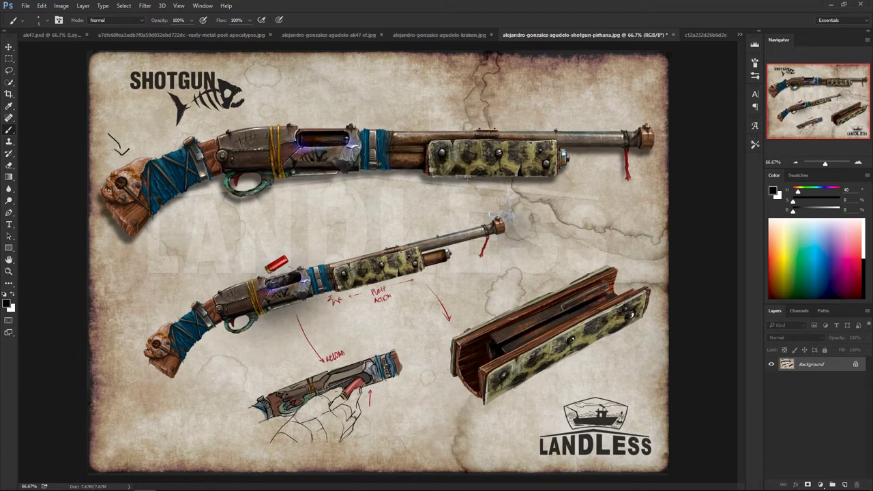
mouse_move(412, 193)
left_mouse_down()
mouse_move(588, 181)
mouse_move(585, 135)
mouse_move(481, 122)
mouse_move(416, 126)
mouse_move(409, 184)
left_mouse_up()
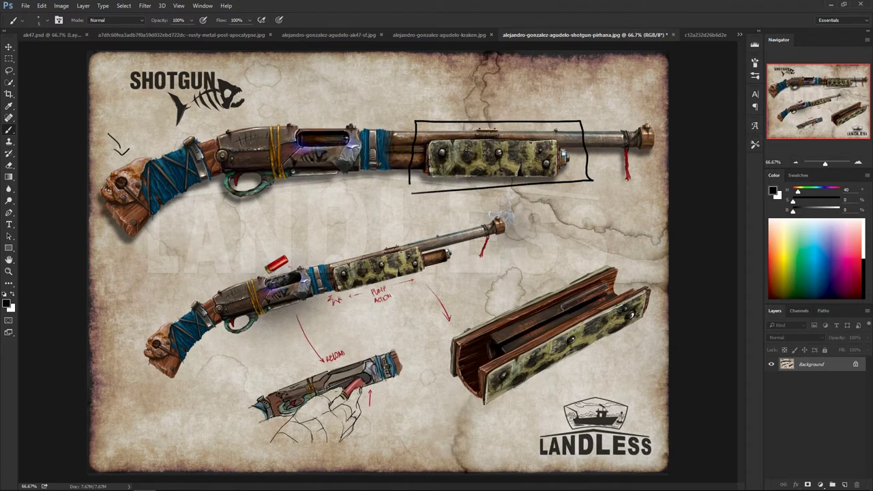
left_click_drag(527, 100, 497, 111)
Step: In The_Last_of_Us_Concept_Art_Flamethrower_NG-01.jpg, draw a black curved arrow pointing at the can on the muzzle
key("ctrl+Tab")
key("ctrl+Tab")
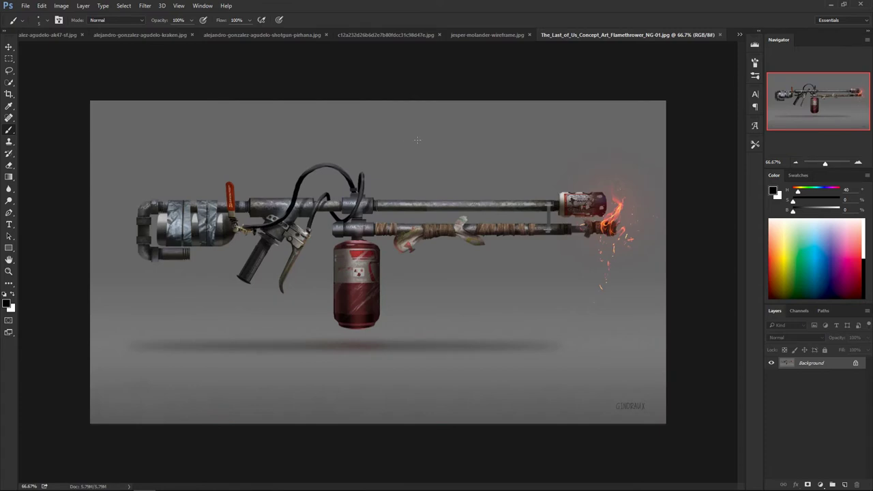
mouse_move(538, 147)
left_mouse_down()
mouse_move(560, 180)
mouse_move(571, 178)
left_mouse_up()
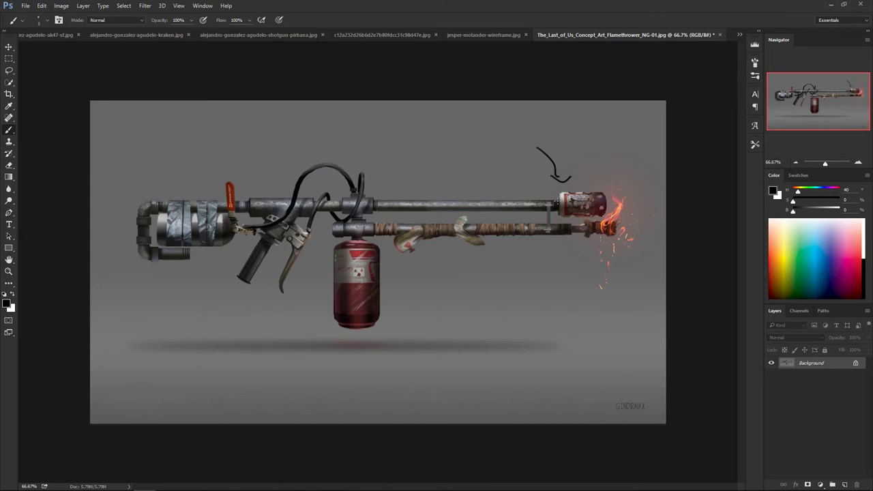
Step: Draw three more black arrows above the flamethrower's muzzle can, two slanting beside the first and one directly over the can
key("ctrl+plus")
mouse_move(672, 212)
left_mouse_down()
mouse_move(558, 219)
mouse_move(542, 255)
left_mouse_up()
mouse_move(543, 109)
left_mouse_down()
mouse_move(544, 122)
mouse_move(594, 101)
left_mouse_up()
mouse_move(563, 121)
left_mouse_down()
mouse_move(571, 131)
mouse_move(637, 106)
left_mouse_up()
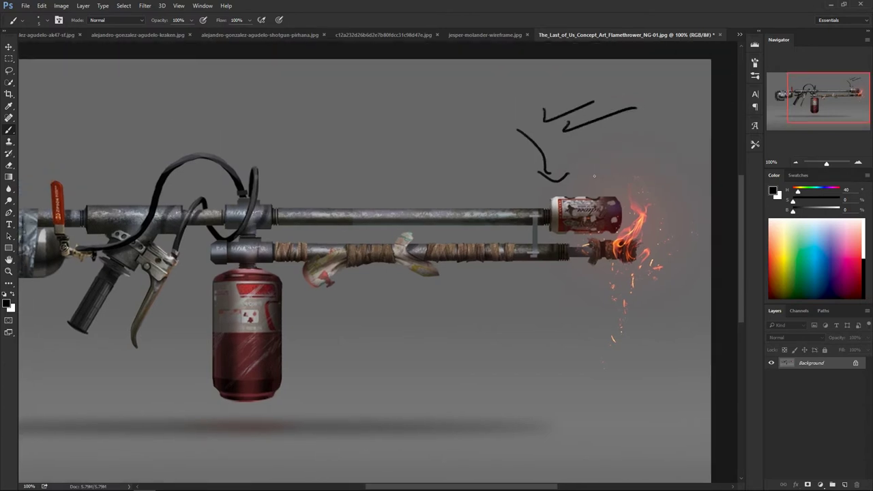
mouse_move(588, 161)
left_mouse_down()
mouse_move(594, 183)
mouse_move(607, 177)
left_mouse_up()
mouse_move(395, 226)
left_mouse_down()
mouse_move(528, 181)
mouse_move(540, 186)
left_mouse_up()
left_click_drag(645, 226, 531, 245)
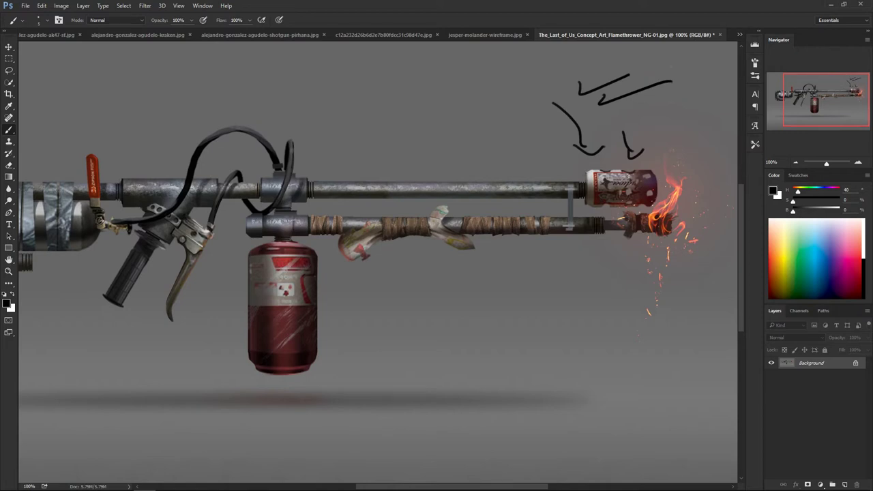
left_click_drag(384, 275, 501, 254)
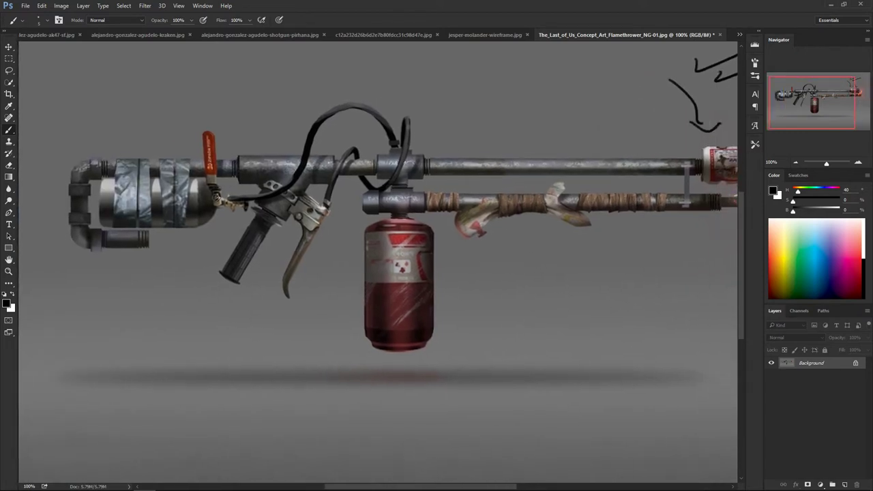
Step: In the flamethrower image, draw a black arrow at the red valve lever and circle the artist's signature with a tick mark above it
scroll(225, 243, "down", 2)
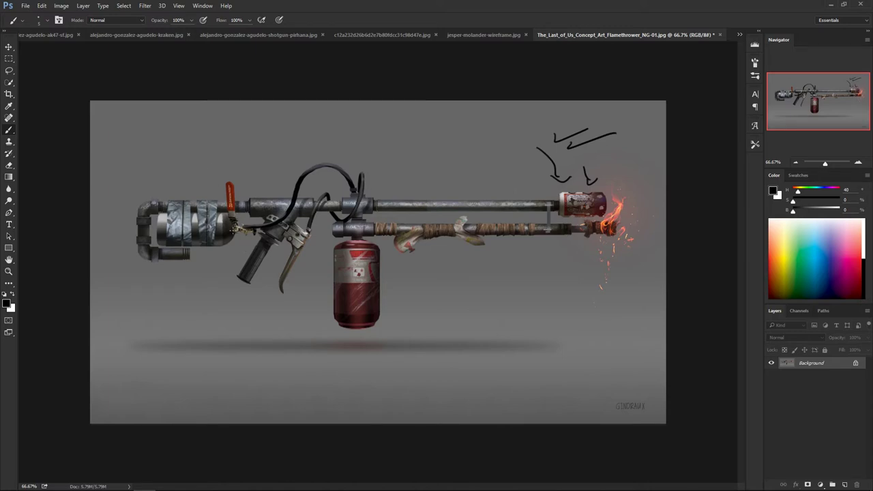
left_click_drag(237, 169, 278, 158)
mouse_move(652, 395)
left_mouse_down()
mouse_move(633, 386)
mouse_move(672, 403)
mouse_move(652, 429)
mouse_move(433, 295)
left_mouse_up()
key("ctrl+1")
left_click_drag(489, 343, 528, 332)
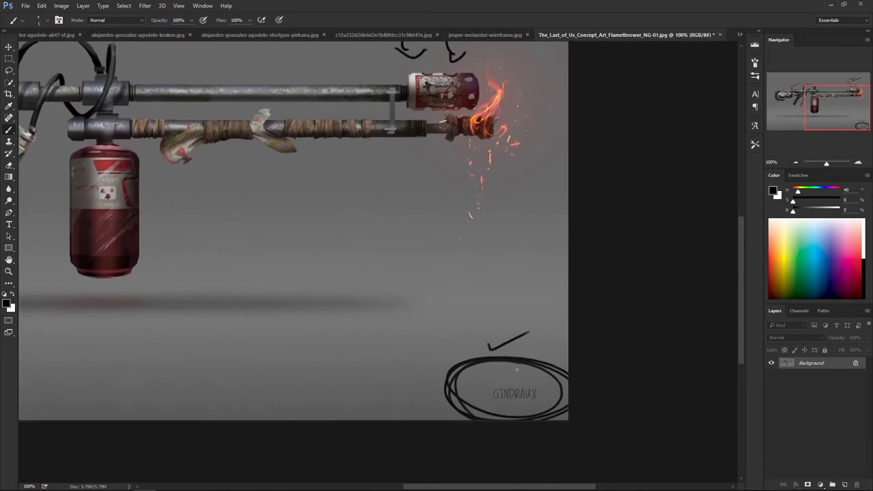
left_click_drag(291, 227, 489, 306)
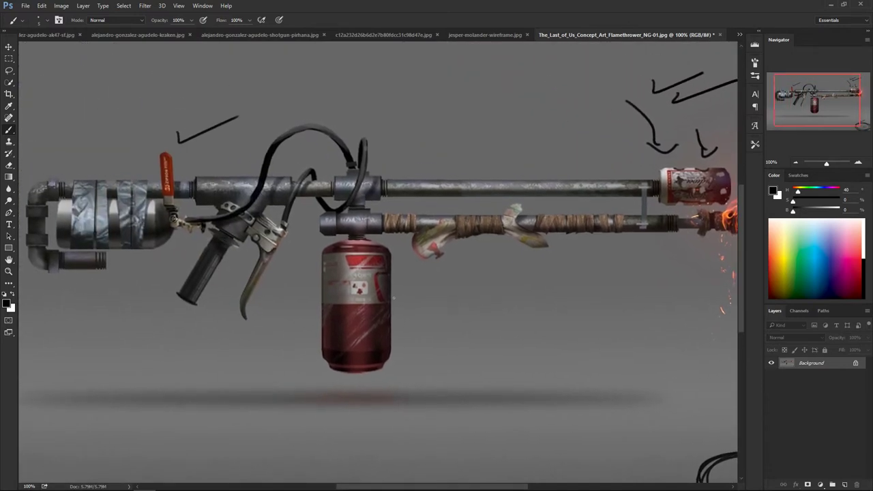
Step: Draw a straight horizontal black line along the flamethrower's ground shadow and a black tick mark beside the red canister
key("ctrl+minus")
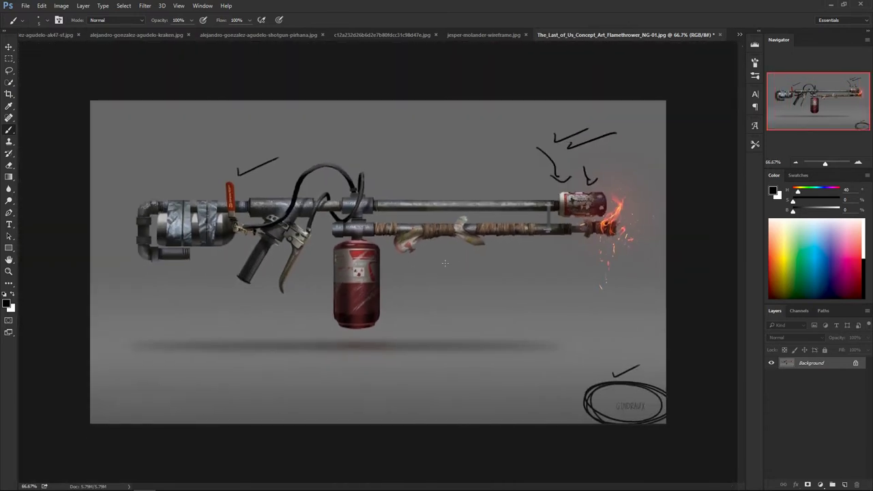
mouse_move(176, 347)
left_mouse_down()
mouse_move(144, 347)
mouse_move(473, 341)
left_mouse_up()
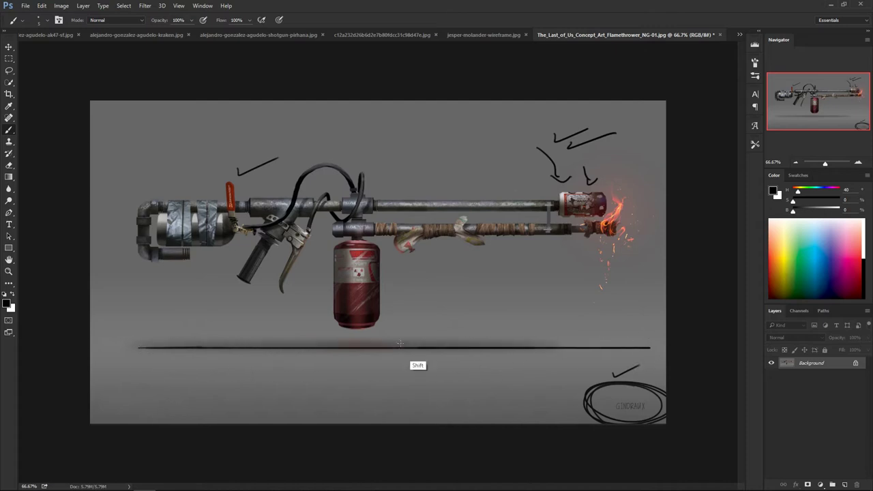
left_click_drag(423, 290, 505, 275)
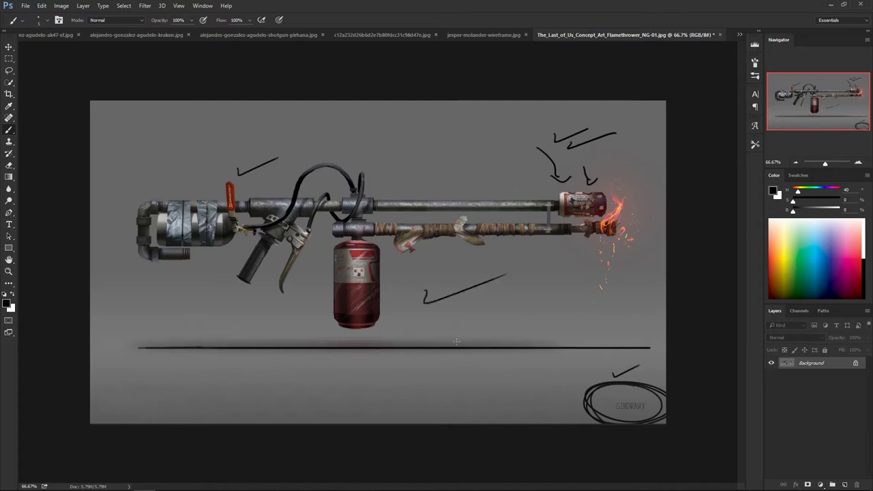
Step: Draw small black arrows beside and inside the circled signature, and bring the ak47.psd document to the front
mouse_move(526, 377)
left_mouse_down()
mouse_move(567, 377)
mouse_move(564, 389)
left_mouse_up()
left_click_drag(606, 394, 625, 399)
left_click_drag(523, 401, 585, 395)
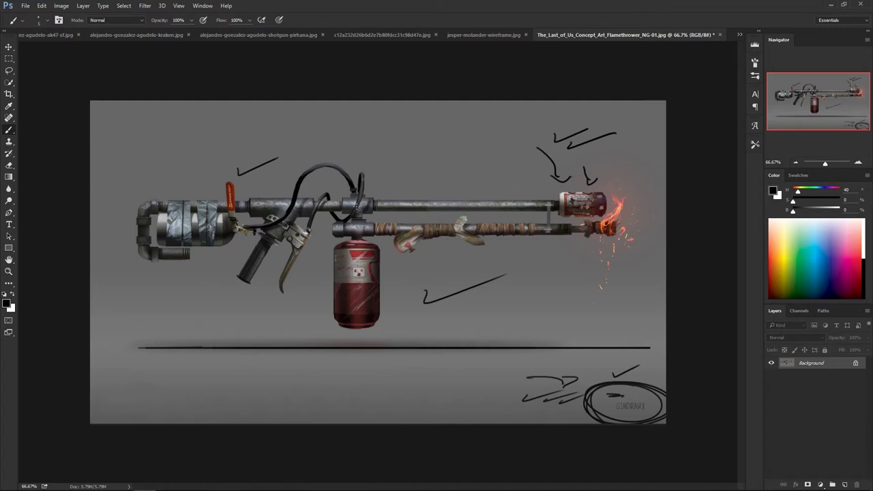
left_click(740, 34)
left_click(568, 39)
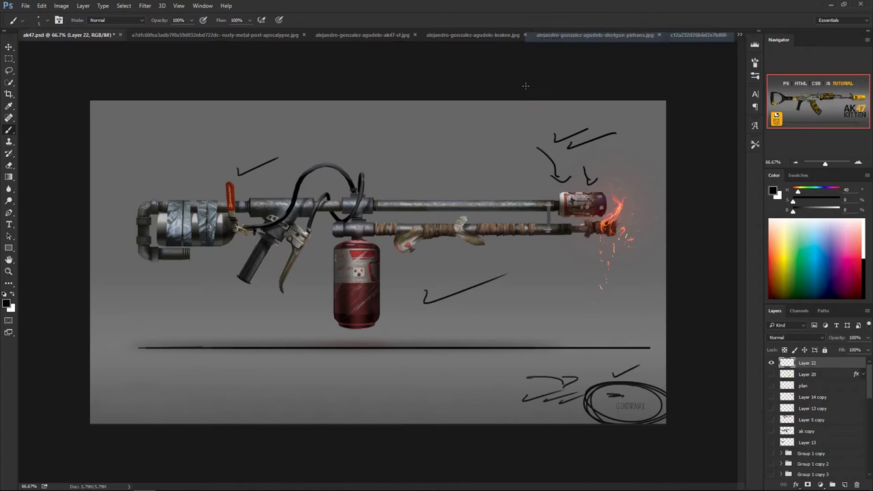
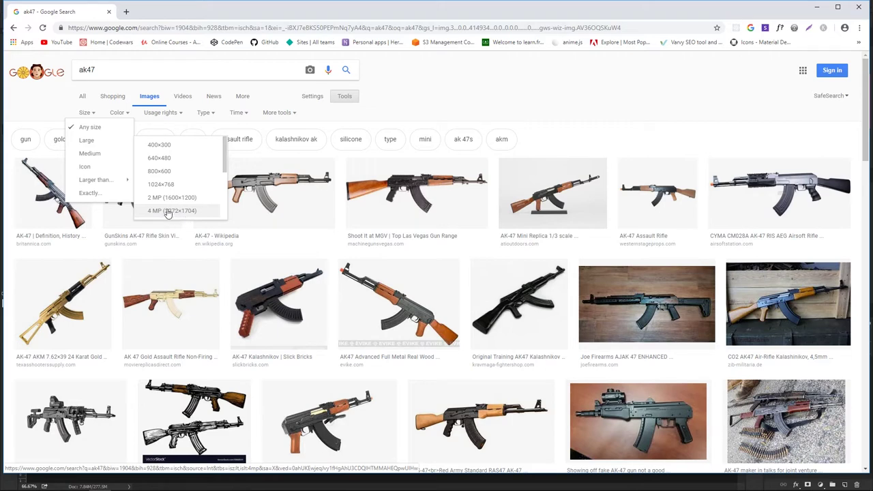
Step: In the browser's ak47 image search, restrict the results to larger than 4 MP (2272×1704) and look through the rifle photos
left_click(168, 212)
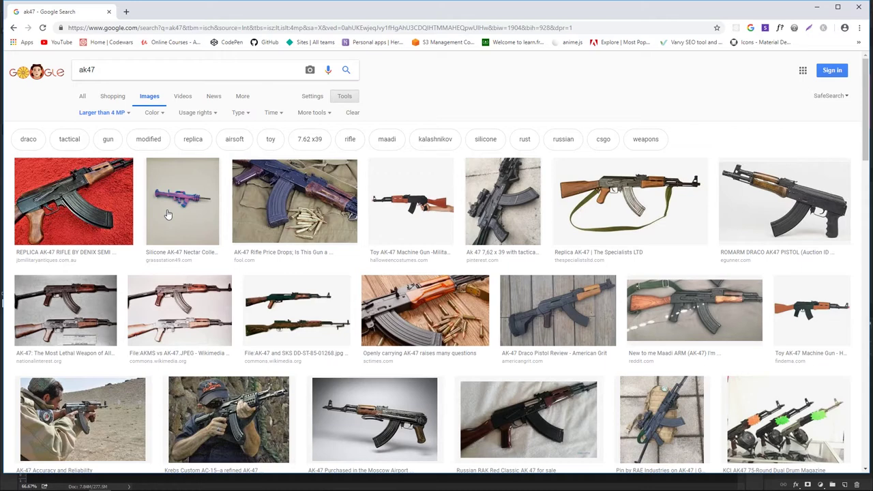
scroll(171, 213, "down", 2)
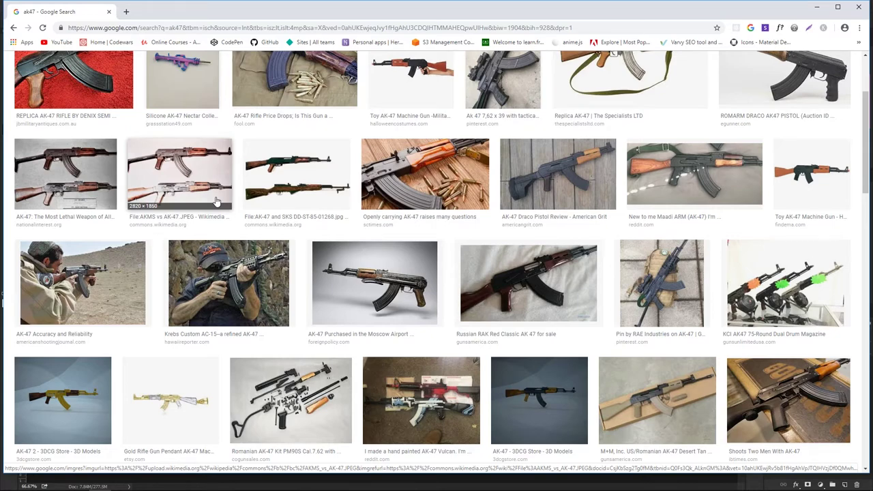
scroll(403, 134, "up", 2)
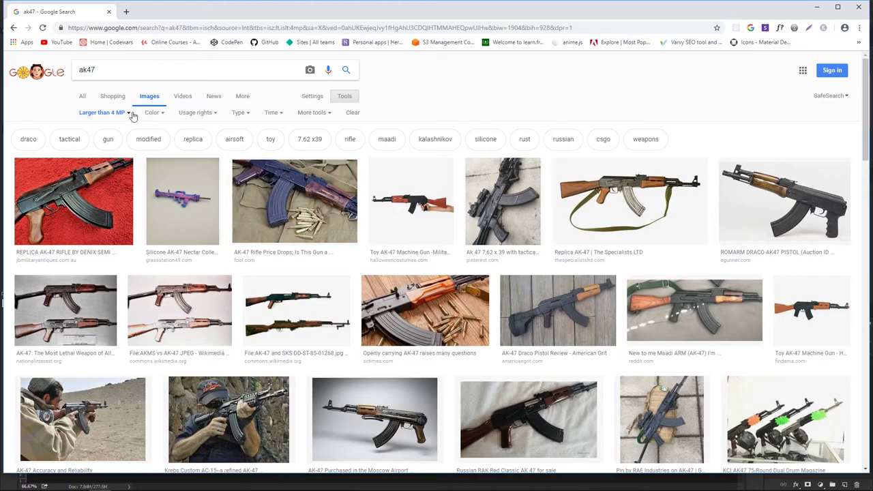
scroll(314, 198, "down", 8)
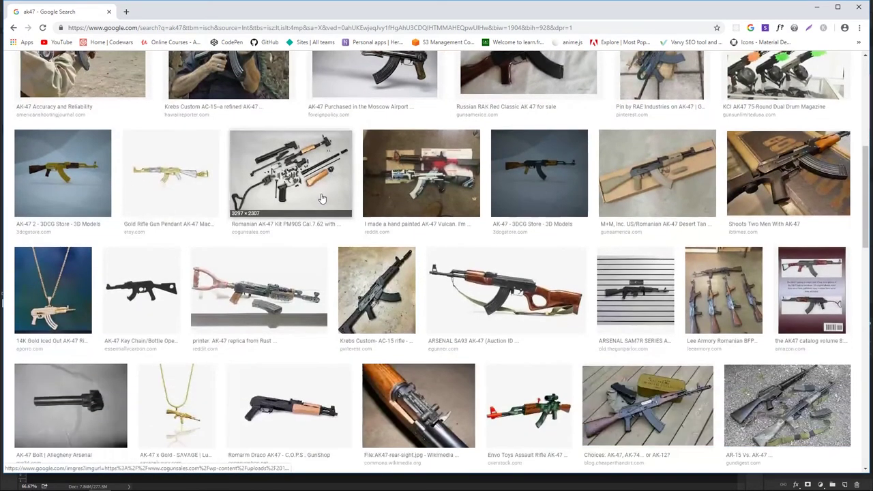
scroll(312, 198, "down", 12)
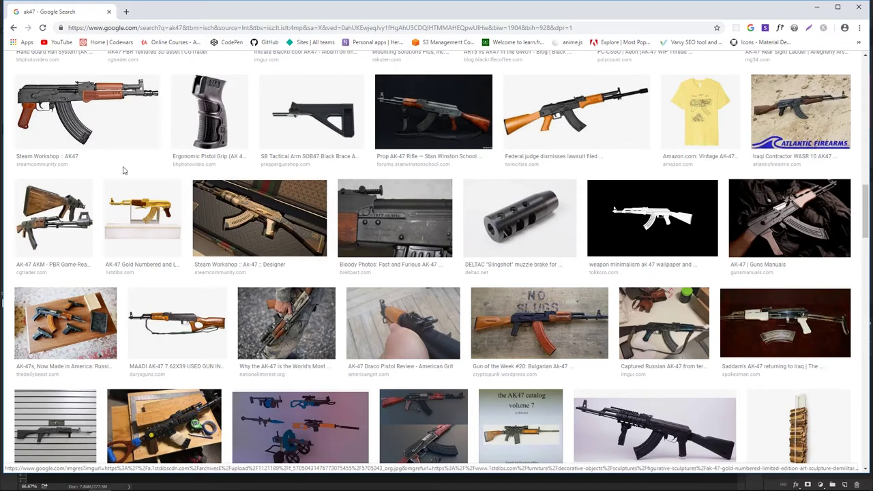
scroll(78, 126, "up", 1)
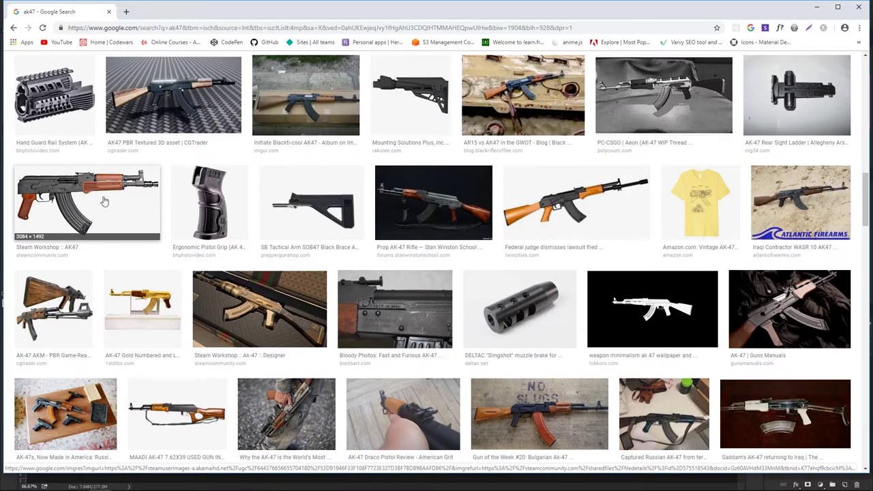
scroll(238, 226, "down", 8)
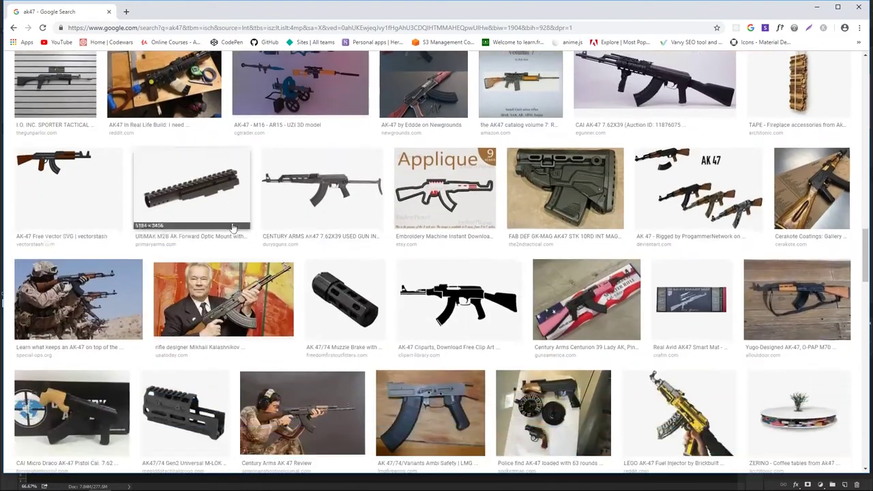
scroll(238, 226, "down", 10)
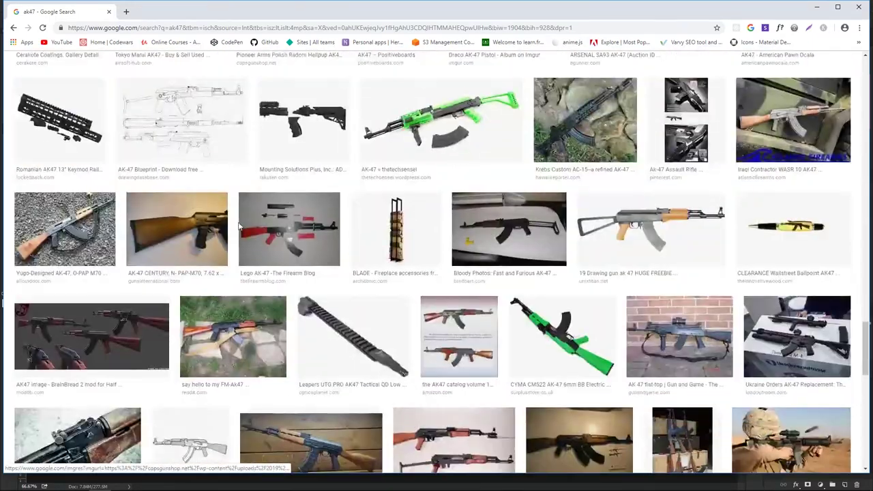
scroll(239, 226, "down", 10)
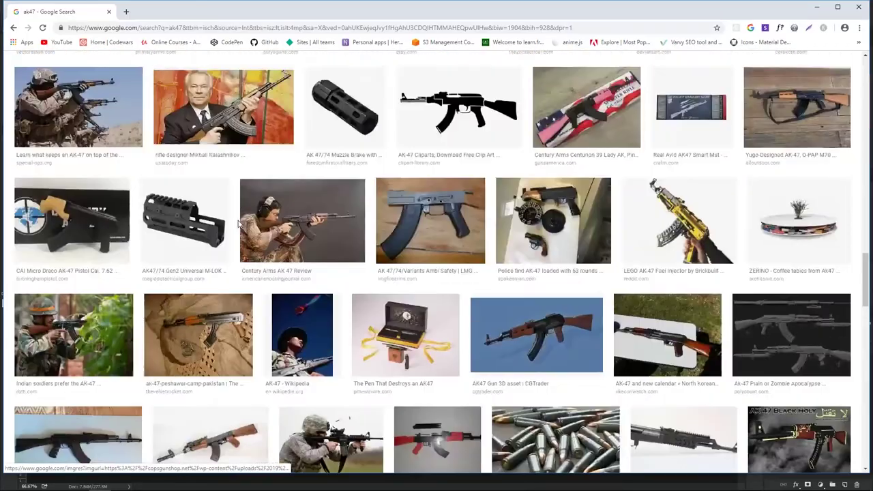
scroll(230, 212, "up", 20)
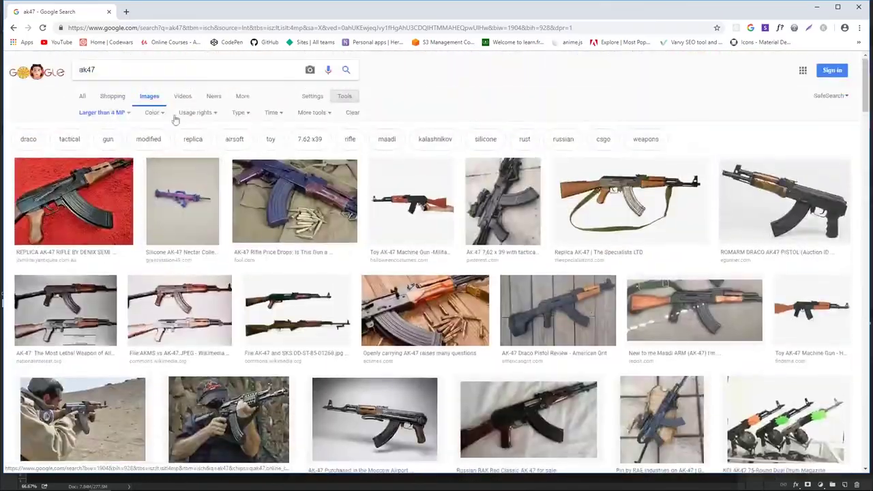
Step: Change the image size filter to larger than 2 MP (1600×1200) and browse the ak47 results
left_click(115, 115)
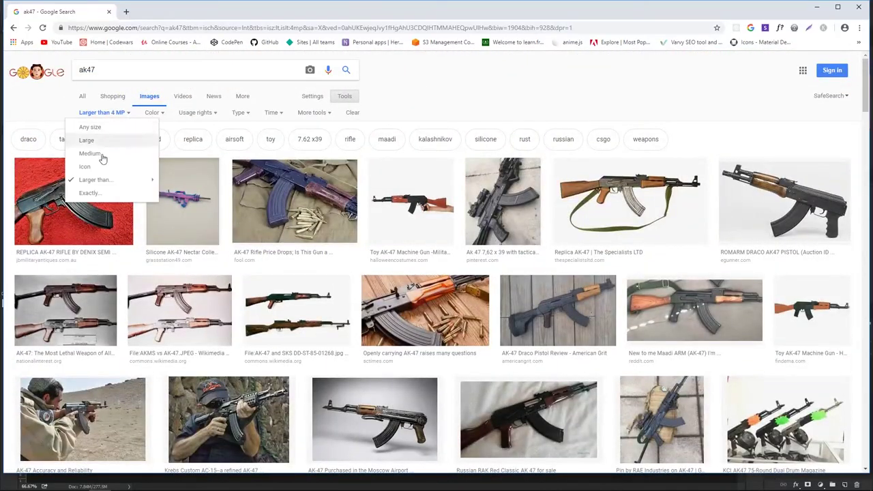
mouse_move(121, 181)
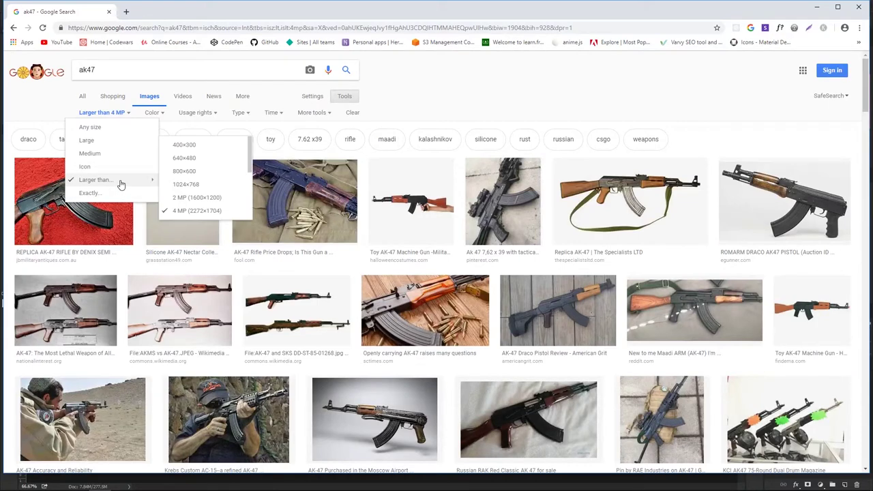
left_click(193, 200)
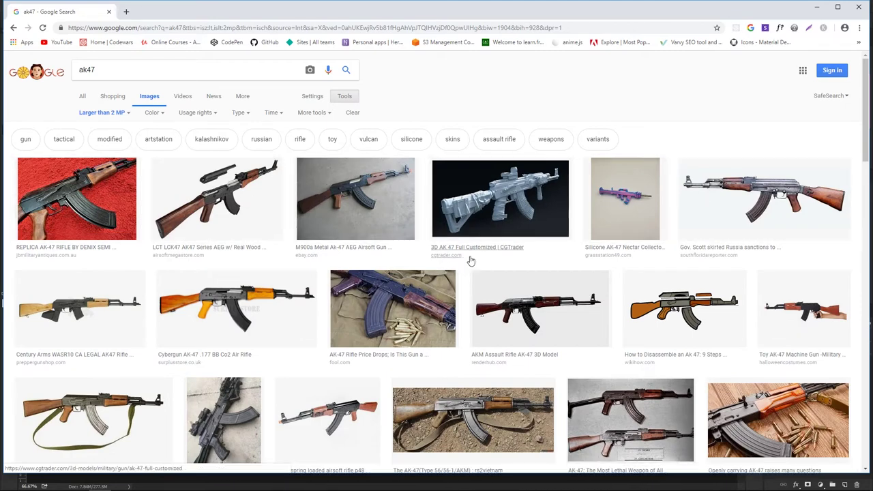
scroll(471, 266, "down", 2)
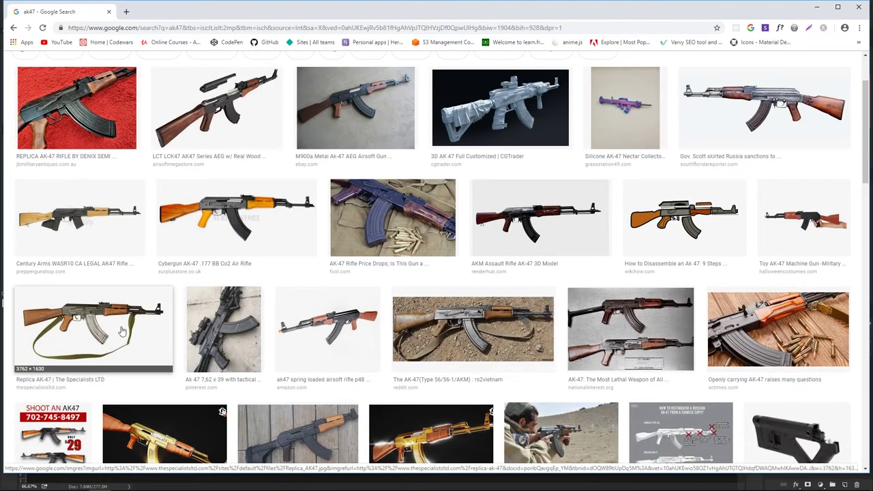
scroll(433, 340, "down", 5)
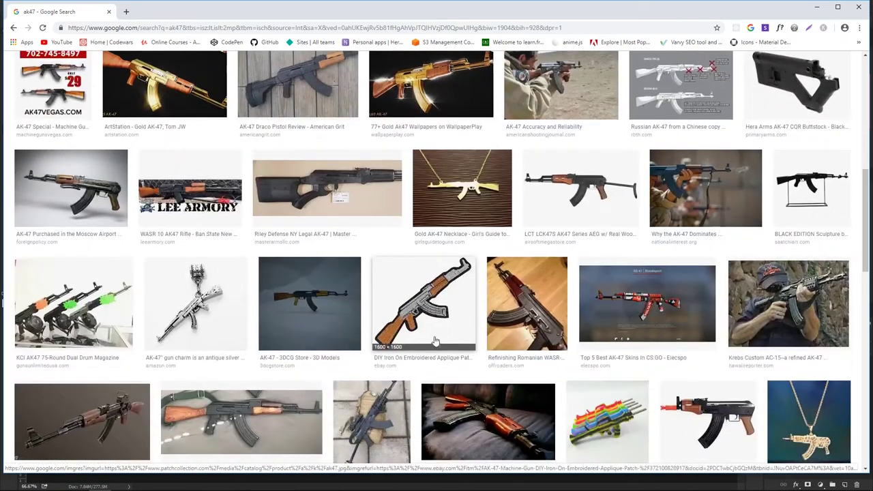
scroll(429, 341, "down", 3)
scroll(428, 341, "down", 7)
scroll(433, 343, "up", 6)
scroll(432, 343, "up", 3)
scroll(431, 343, "down", 8)
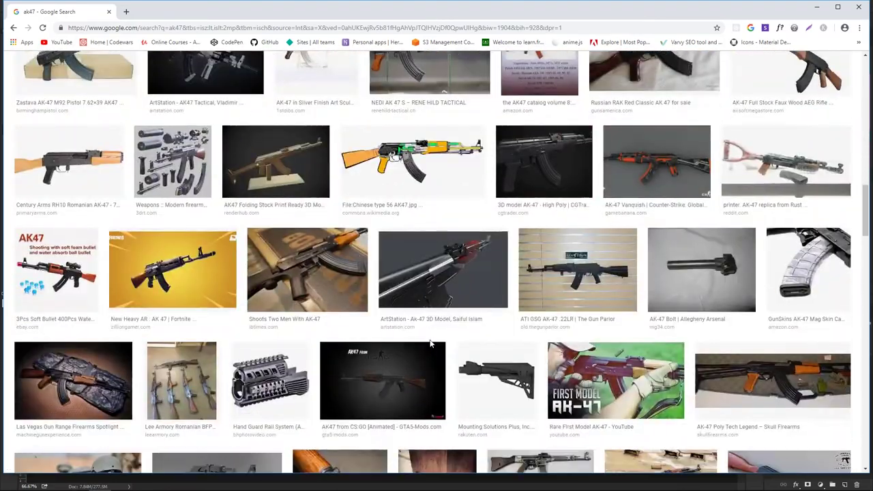
scroll(429, 344, "up", 10)
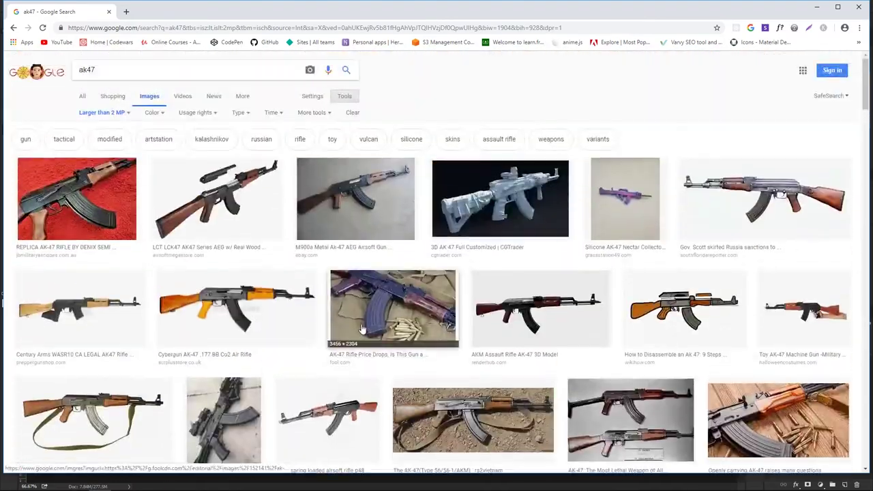
Step: Set the image size filter to Large and scan the ak47 results for suitable rifle photos
left_click(120, 115)
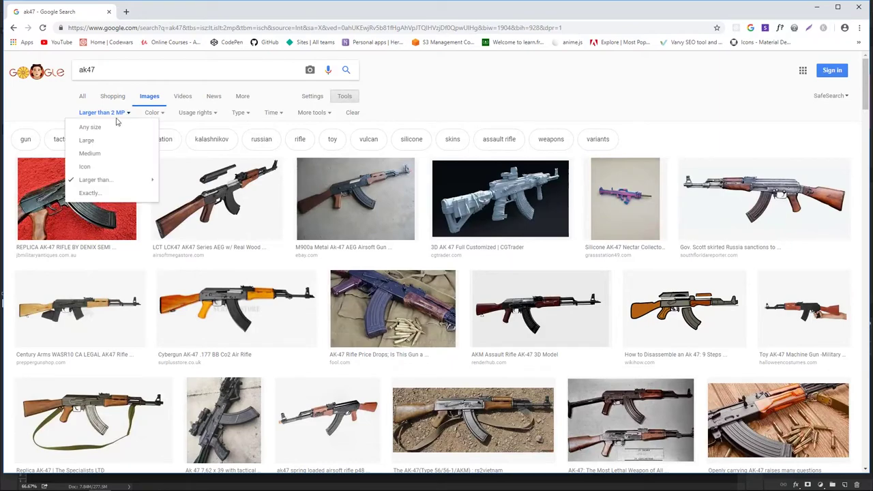
left_click(89, 141)
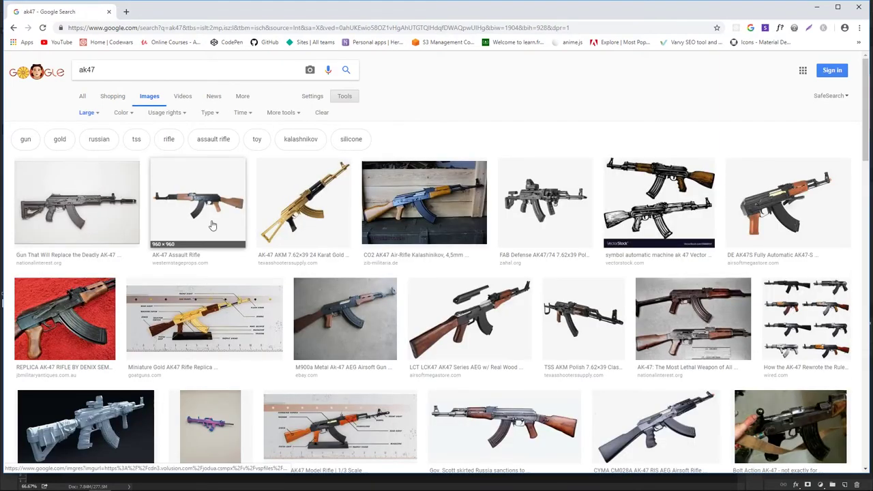
scroll(443, 220, "down", 8)
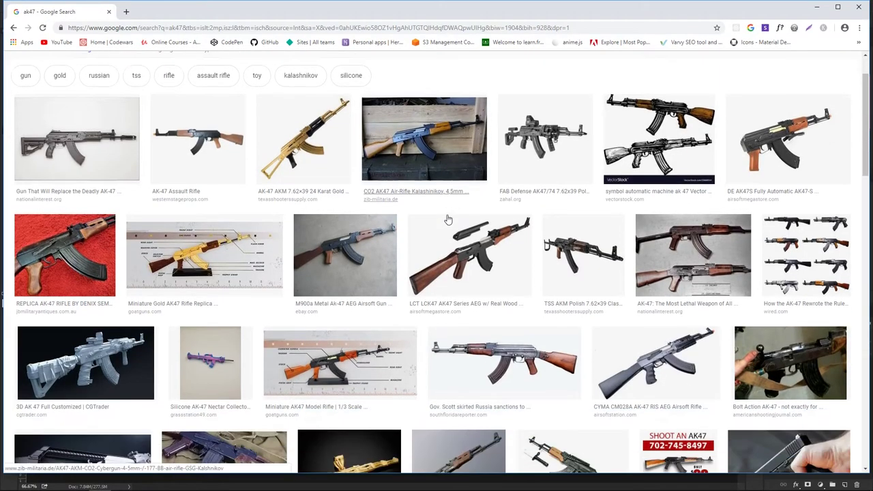
scroll(455, 220, "down", 3)
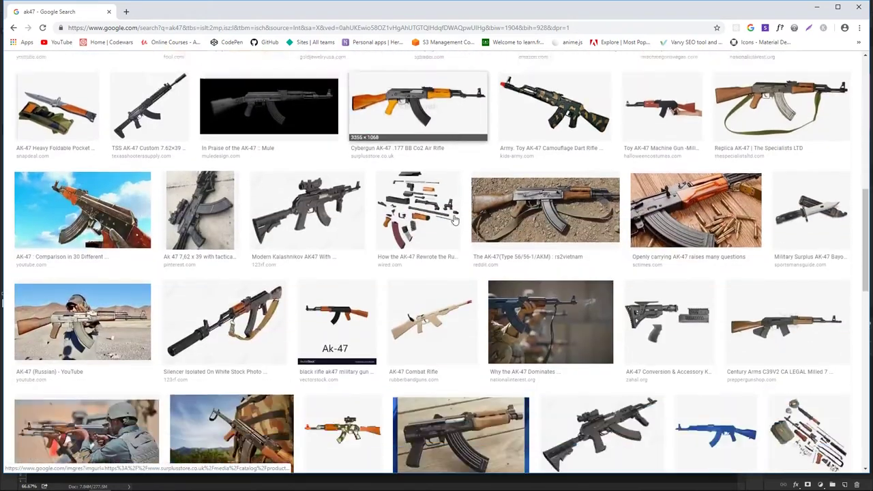
scroll(462, 235, "up", 12)
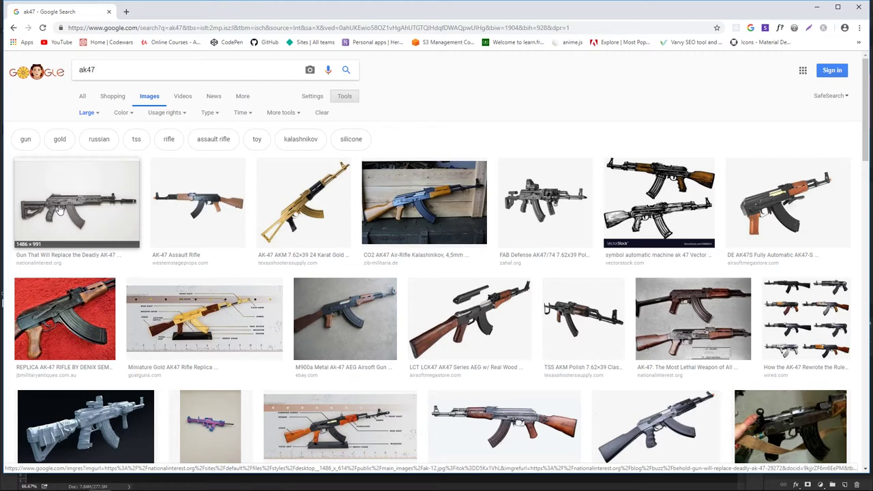
Step: Preview the black rifle photo from nationalinterest.org and the gold-plated AK-47 AKM photo from texasshooterssupply.com
left_click(59, 209)
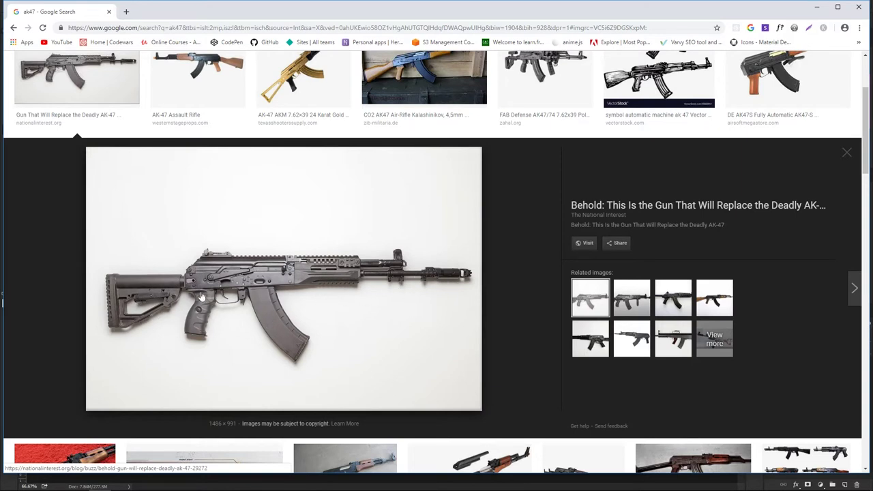
scroll(312, 296, "up", 2)
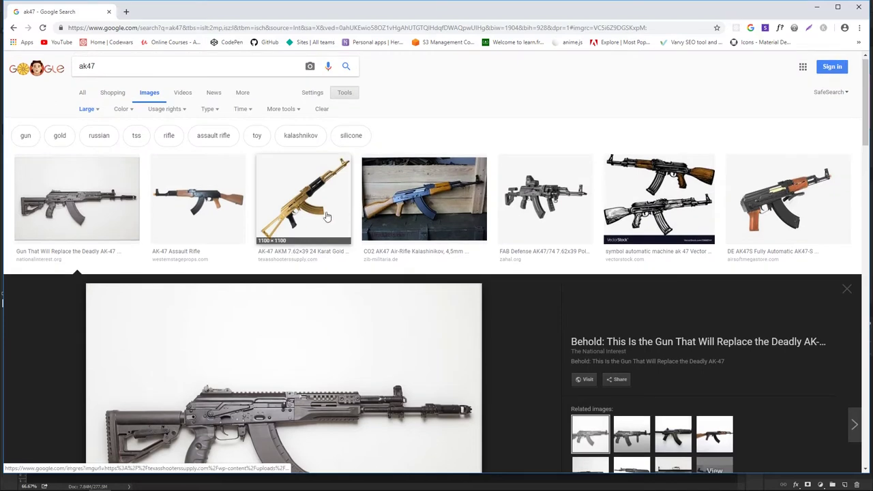
left_click(326, 220)
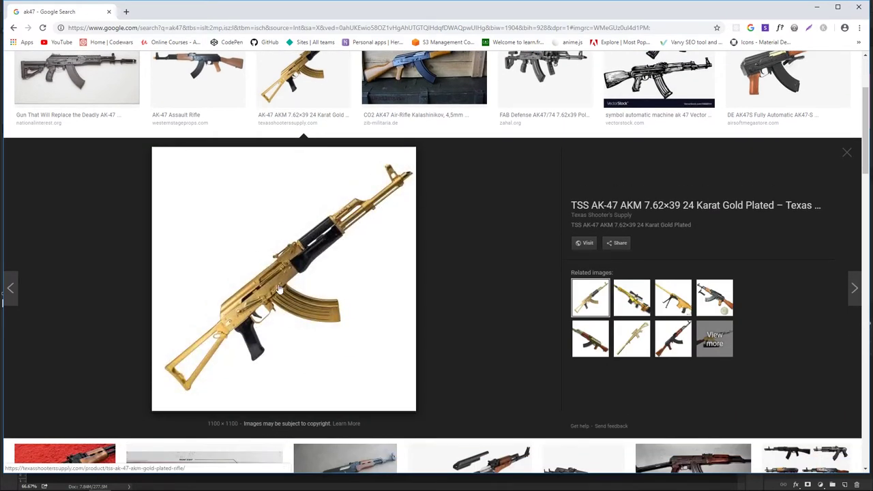
scroll(280, 290, "up", 1)
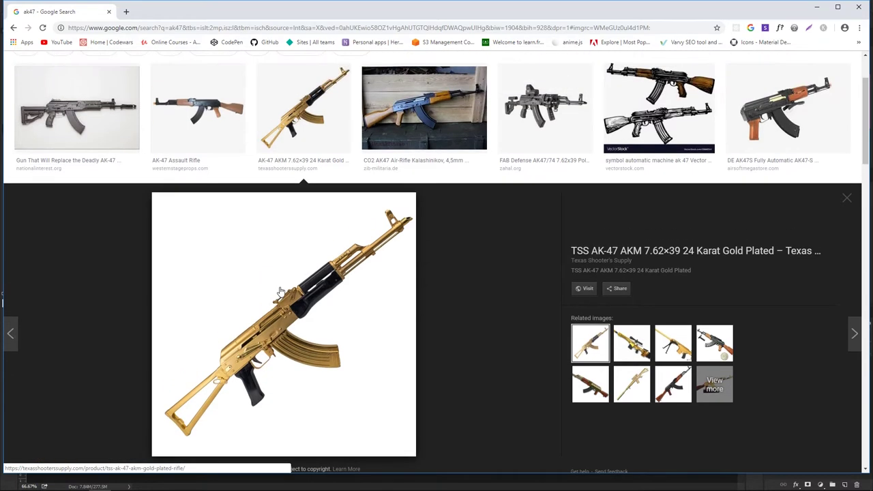
Step: Compare the previews of the FAB Defense AK47/74 from zahal.org, the black nationalinterest.org rifle and the DE AK47S from airsoftmegastore.com
scroll(320, 275, "up", 1)
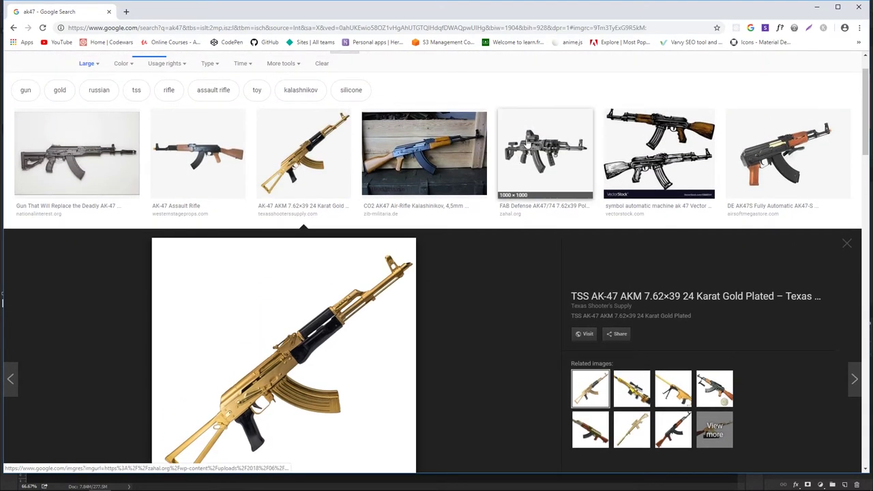
left_click(543, 153)
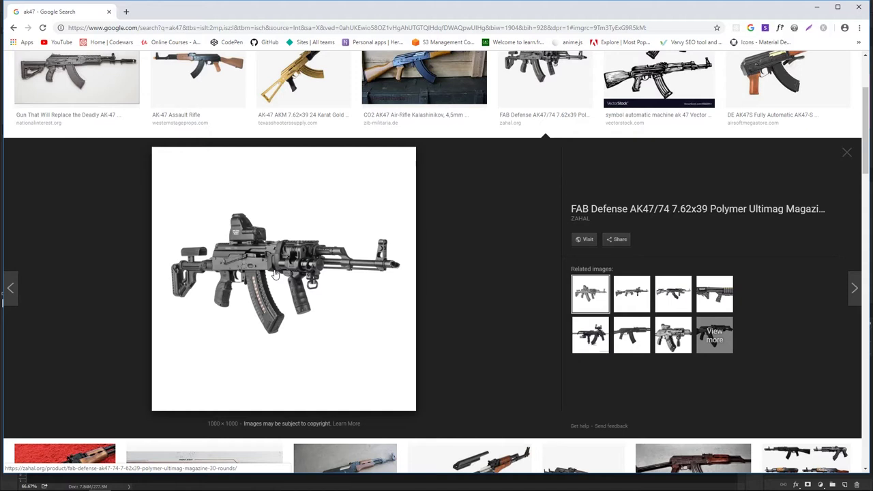
scroll(272, 271, "up", 1)
left_click(109, 125)
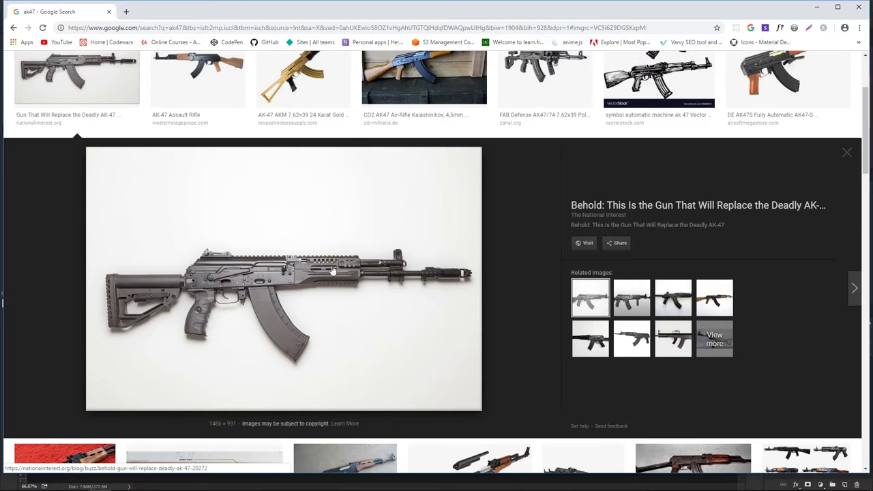
scroll(323, 286, "up", 2)
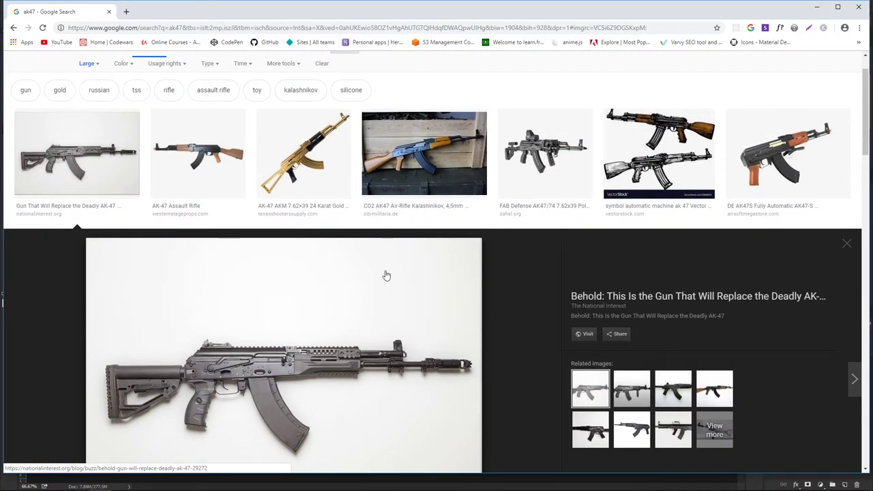
left_click(785, 153)
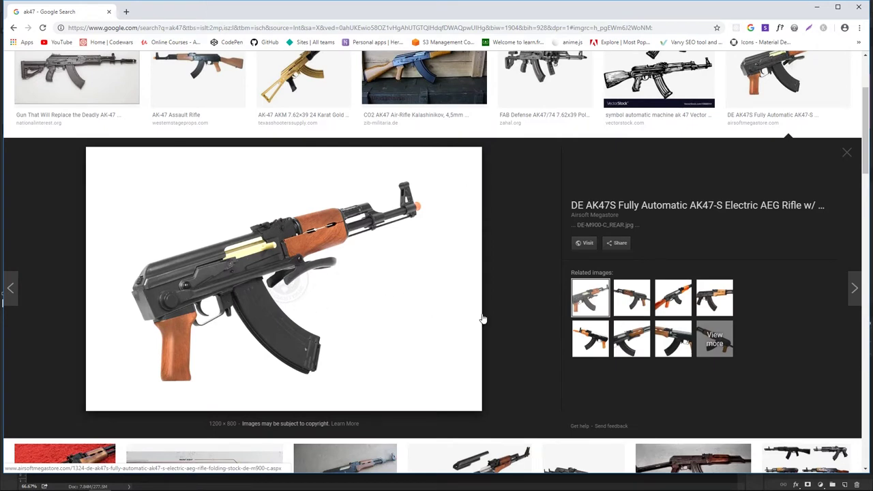
scroll(304, 279, "up", 2)
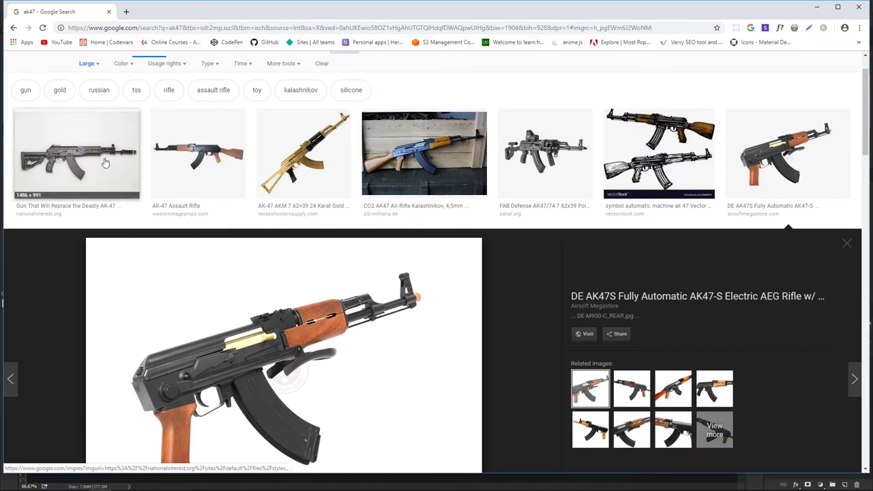
left_click(104, 162)
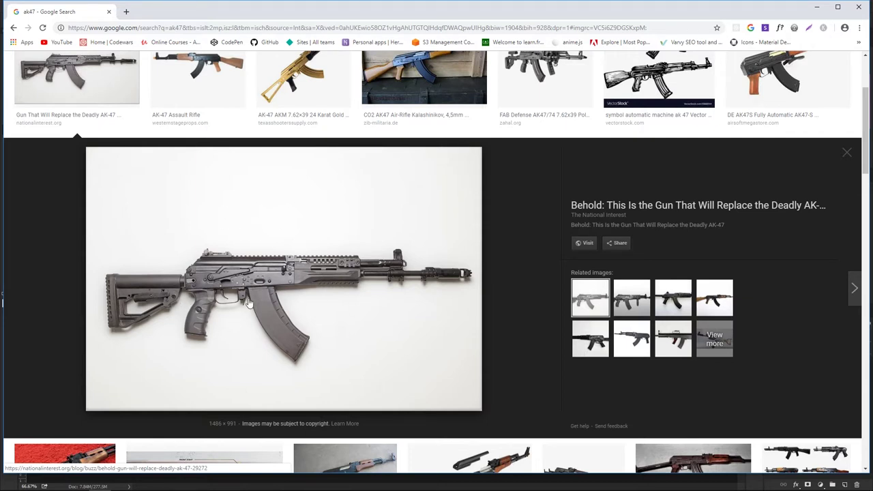
Step: Preview the AK-47 Assault Rifle photo from westernstageprops.com and the wooden-stock rifle photo from southfloridareporter.com
scroll(283, 279, "up", 1)
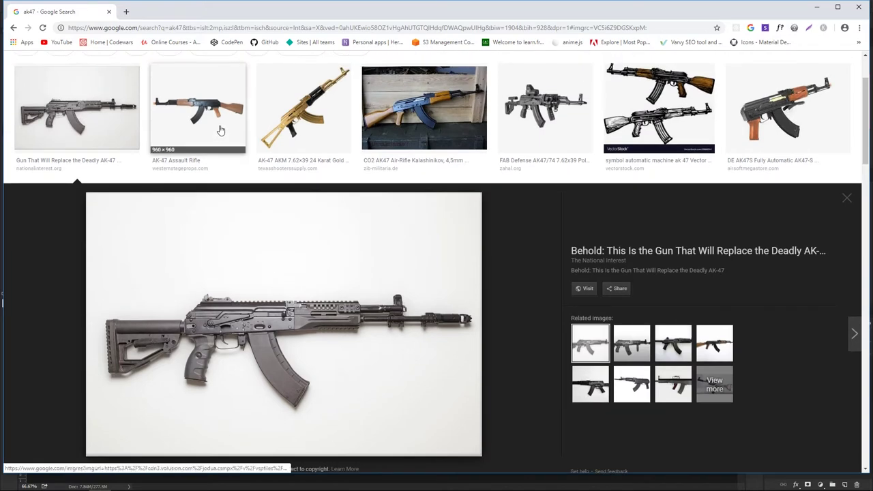
left_click(225, 136)
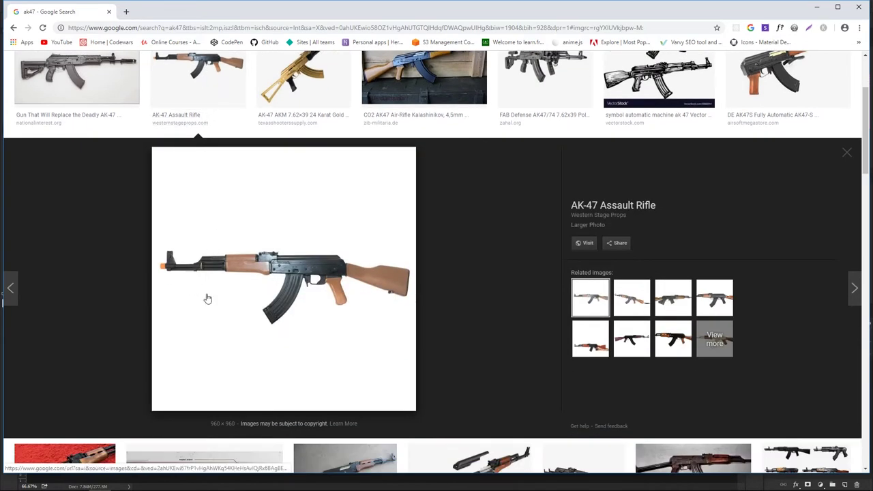
left_click(205, 88)
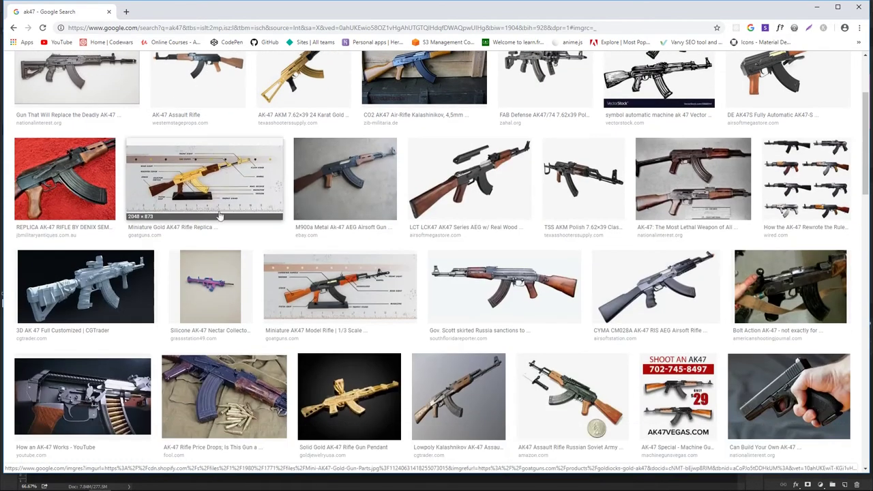
left_click(513, 287)
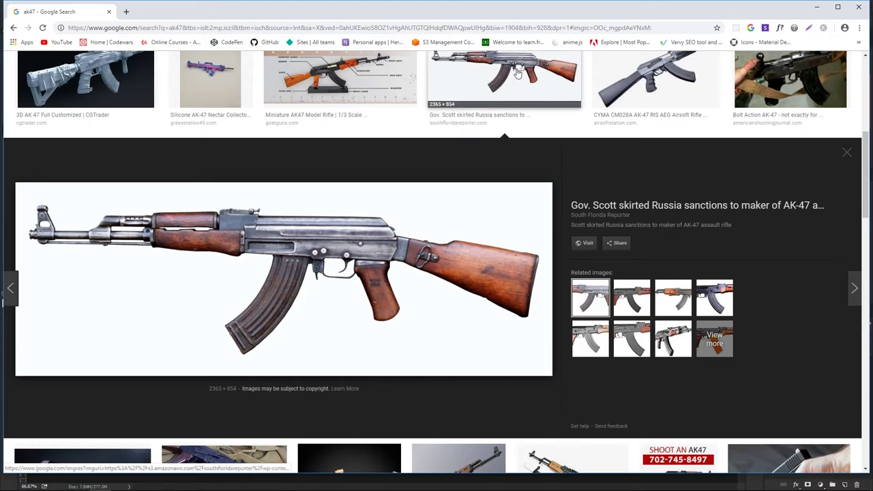
left_click(471, 96)
scroll(453, 208, "up", 1)
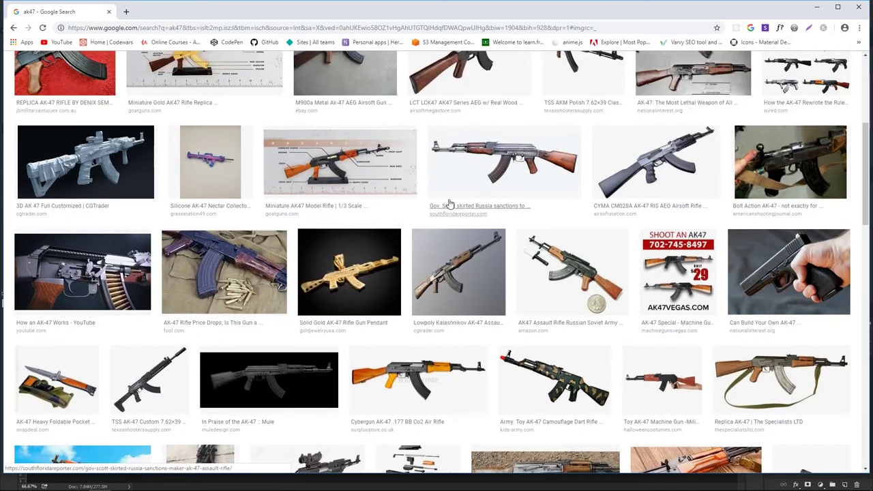
Step: Preview the fool.com photo of an AK-47 with bullets and the Modern Kalashnikov AK47 With Accessories photo from 123rf.com
left_click(228, 266)
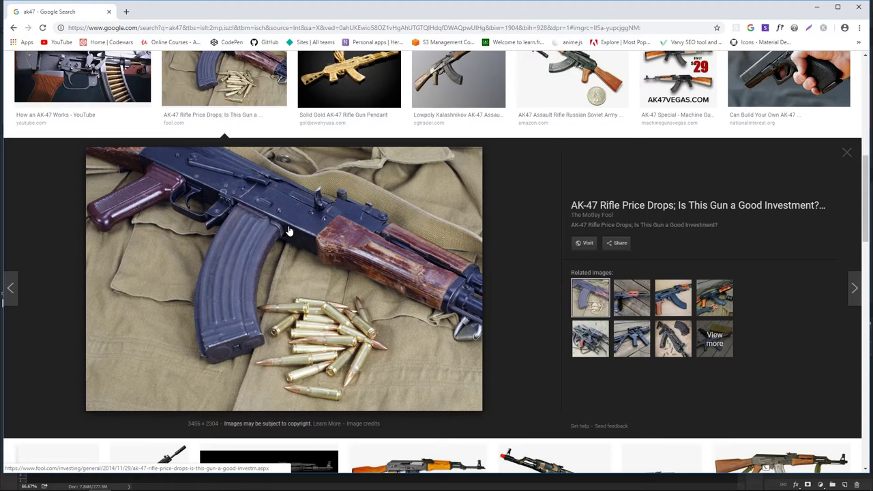
scroll(287, 231, "up", 3)
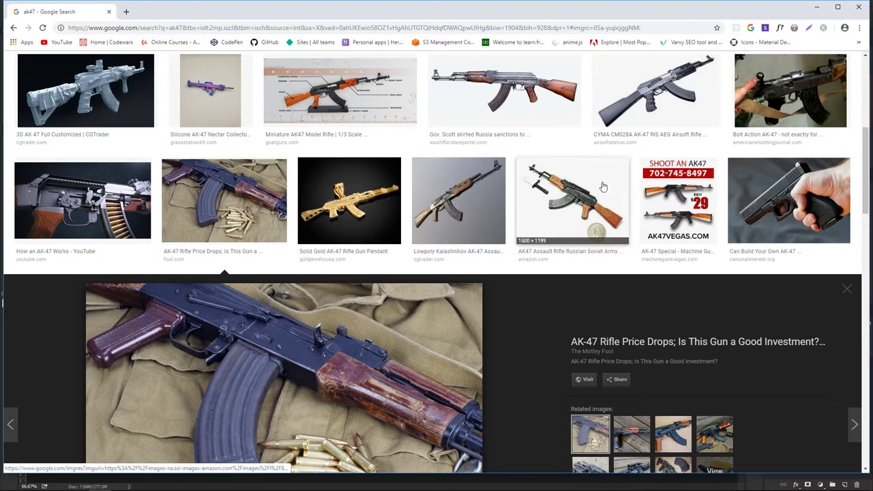
left_click(241, 190)
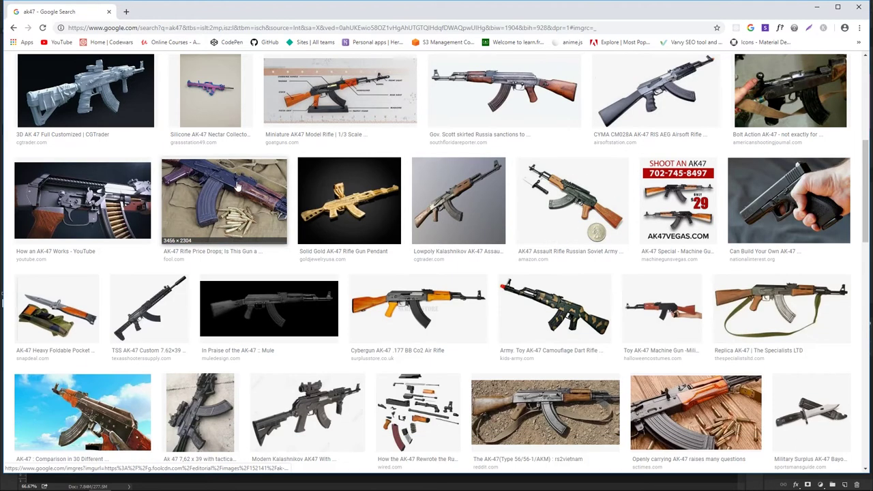
scroll(239, 185, "down", 2)
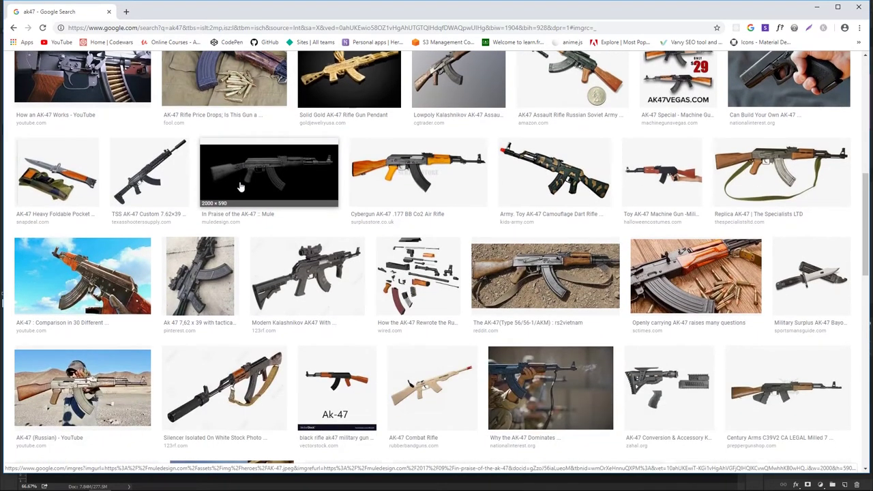
left_click(265, 275)
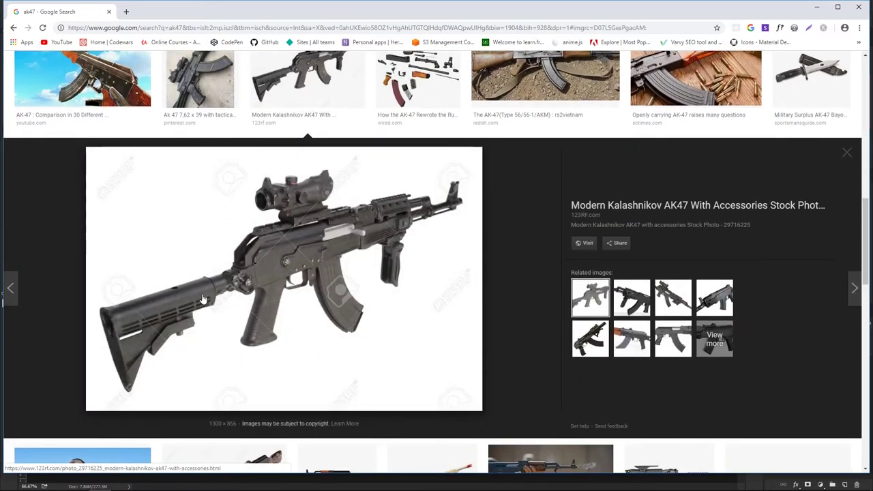
left_click(306, 80)
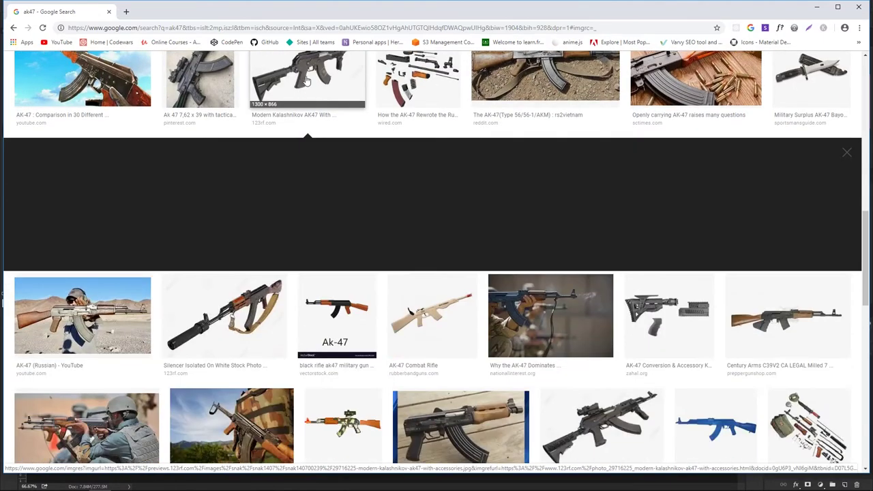
Step: Look further down the results and preview the Romanian AK-47 WASR-10 from gun-tests.com and the souvenir AK-47 from foreignpolicy.com
scroll(334, 189, "down", 3)
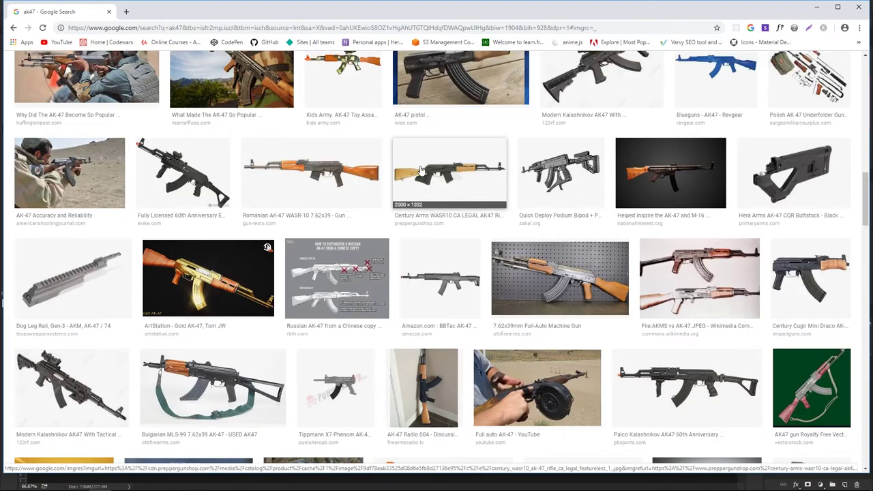
left_click(321, 166)
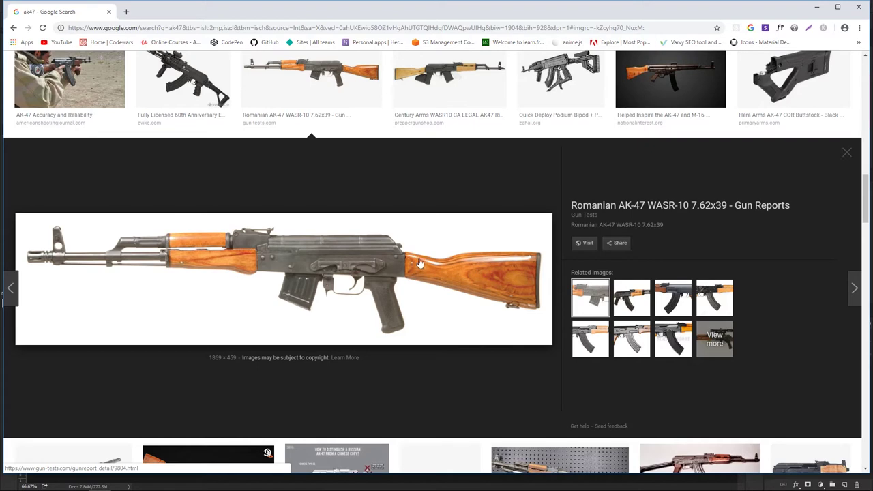
left_click(350, 82)
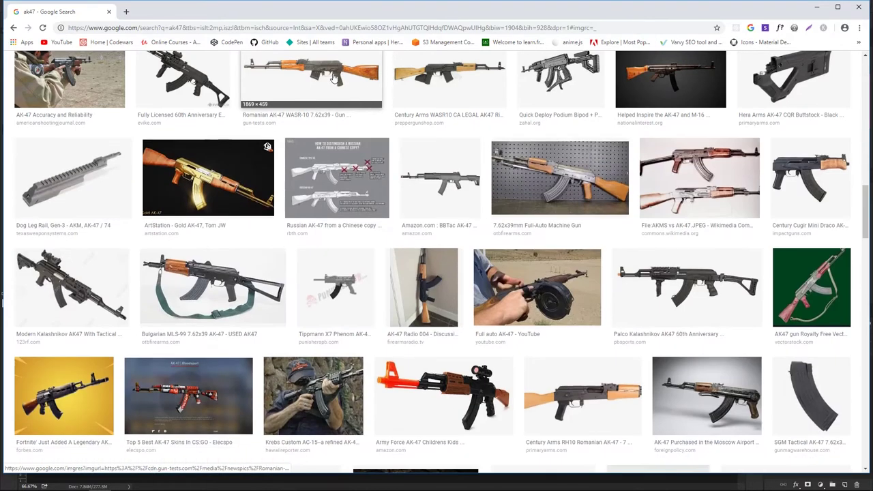
scroll(316, 184, "down", 2)
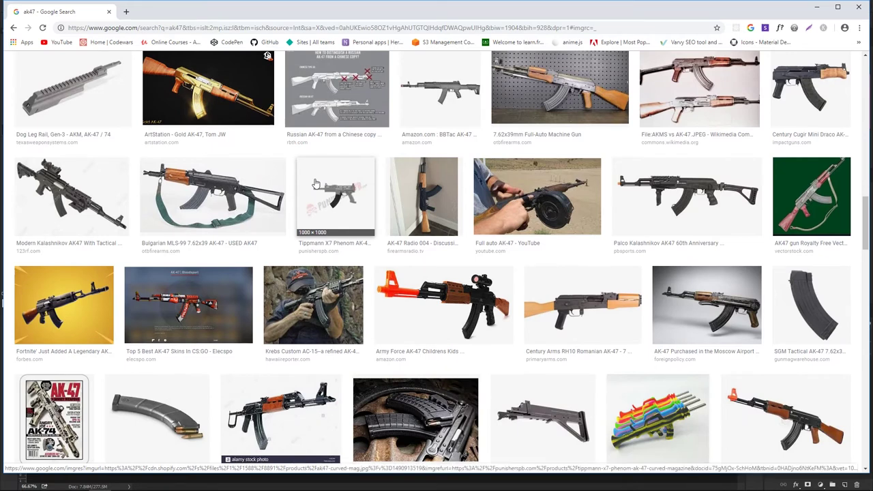
left_click(706, 305)
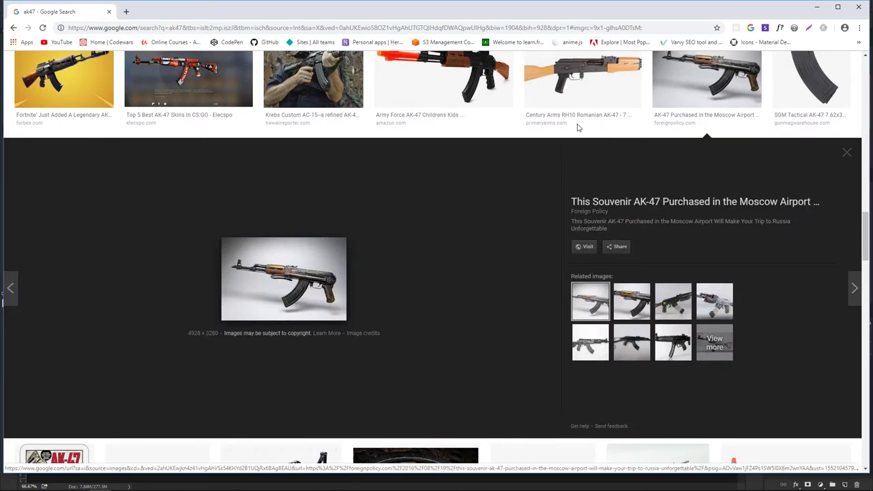
left_click(685, 87)
scroll(587, 171, "up", 3)
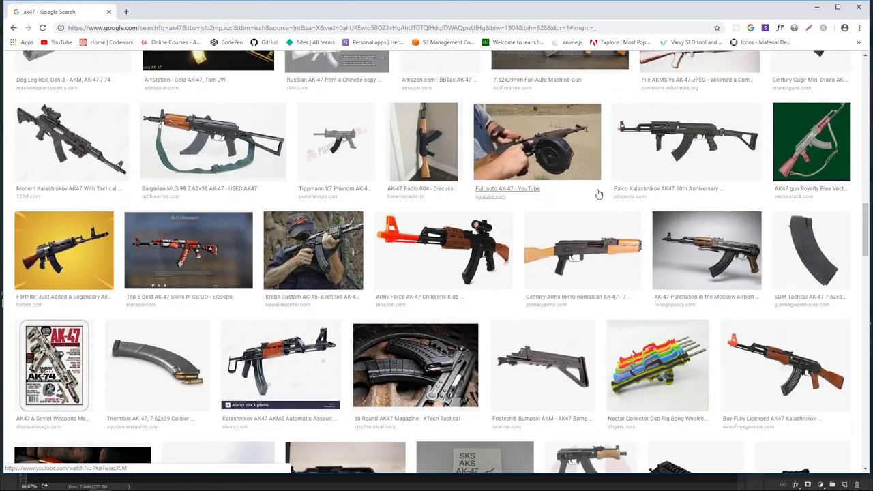
Step: Preview the Palco Kalashnikov AK47 from pbsports.com and the Steam Workshop AK47 photo, and scan the remaining rifle results
left_click(672, 140)
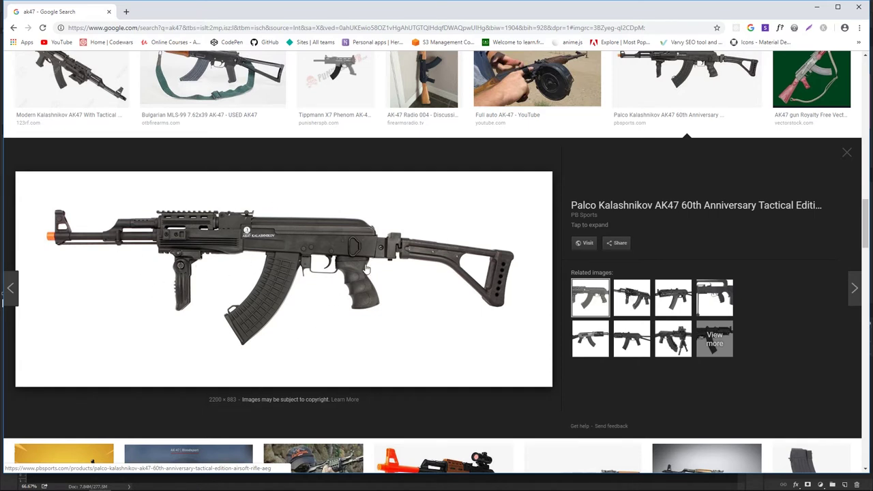
scroll(374, 269, "down", 6)
scroll(245, 225, "down", 3)
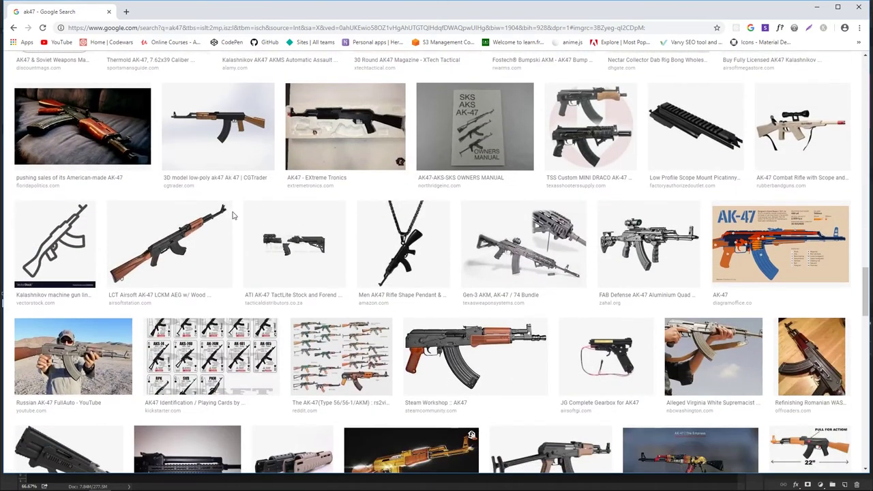
scroll(232, 216, "down", 2)
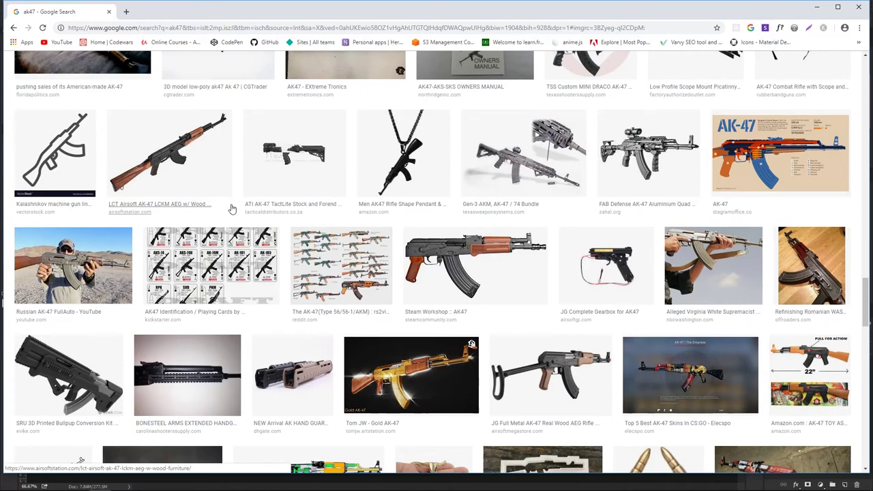
scroll(235, 208, "down", 1)
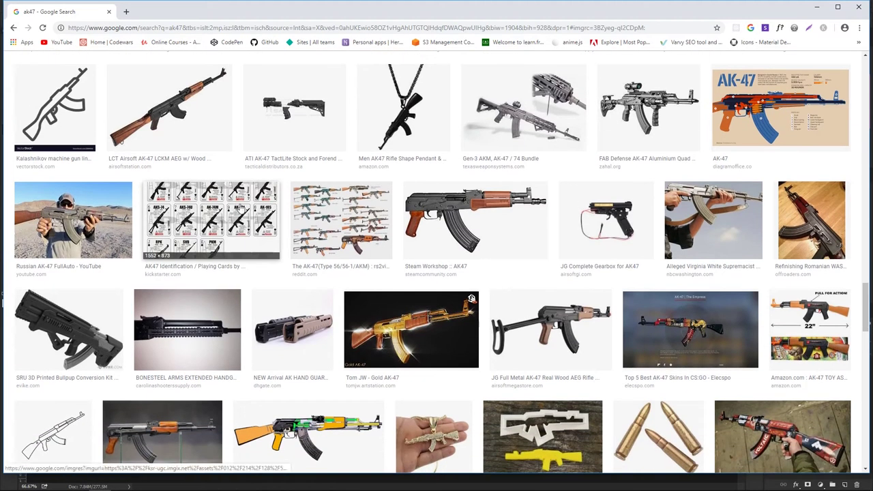
left_click(429, 204)
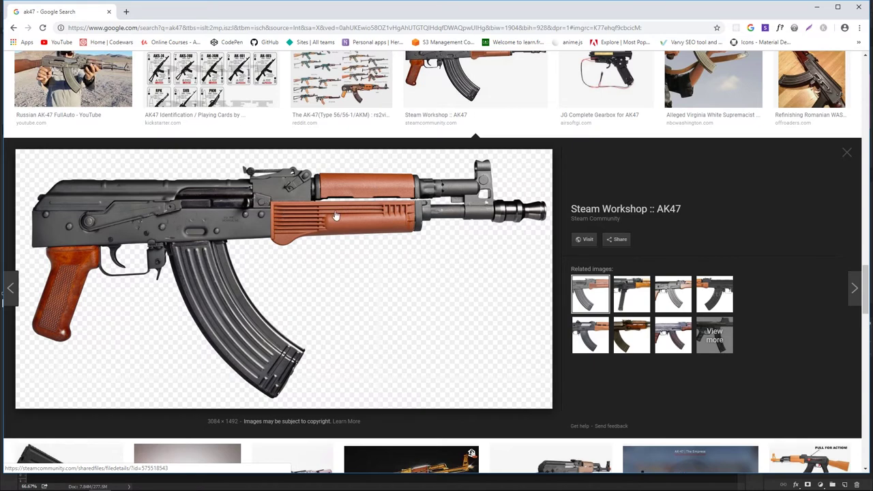
scroll(356, 215, "down", 3)
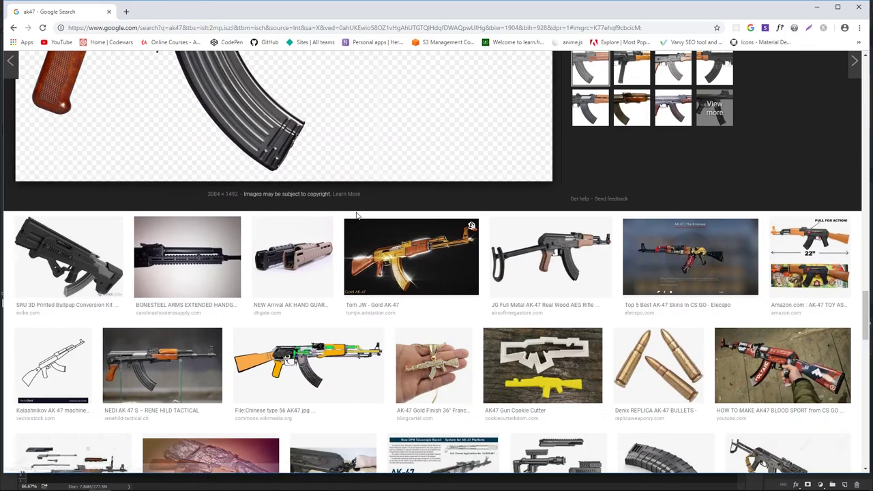
scroll(356, 216, "down", 1)
scroll(353, 220, "down", 2)
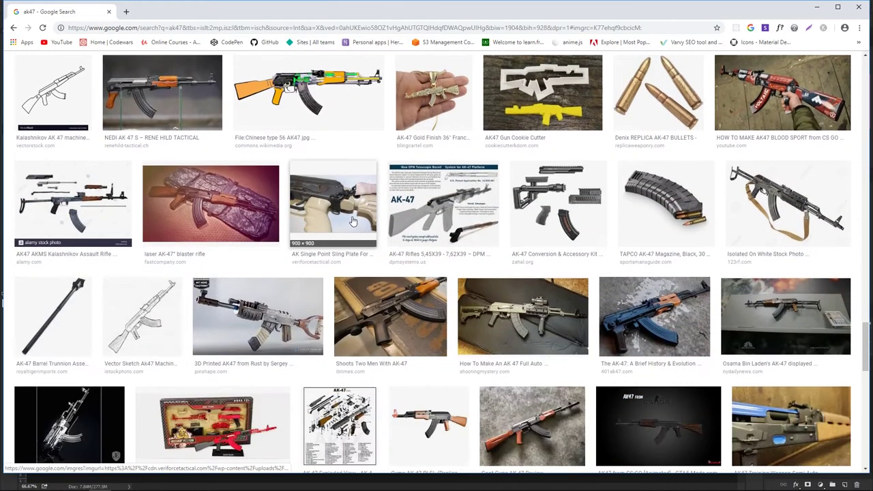
scroll(353, 219, "down", 2)
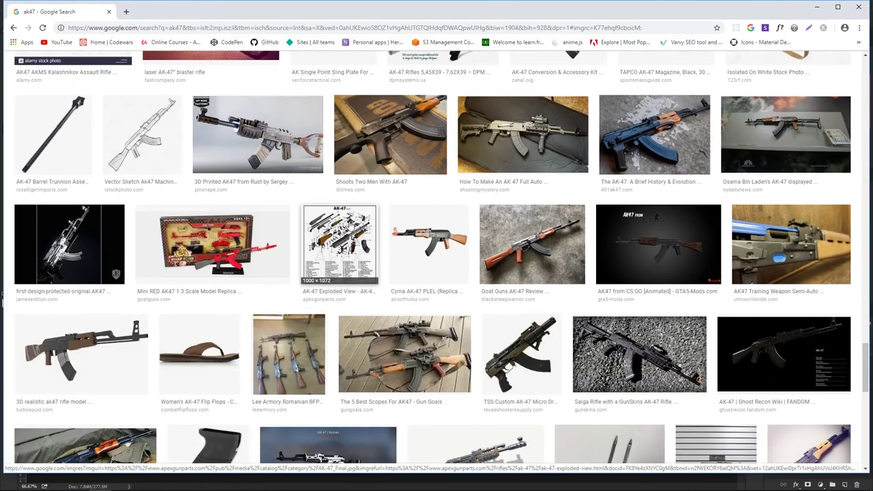
scroll(308, 234, "down", 2)
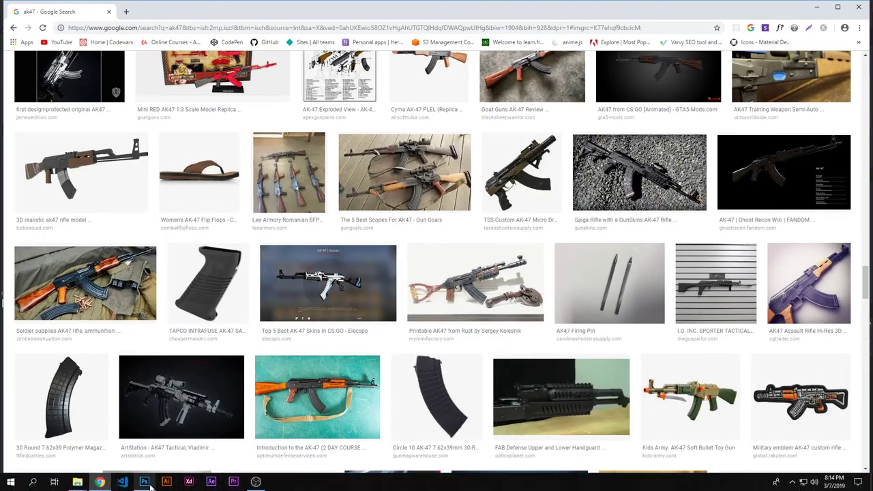
Step: Switch to Photoshop and hide Group 2 in ak47.psd
left_click(144, 481)
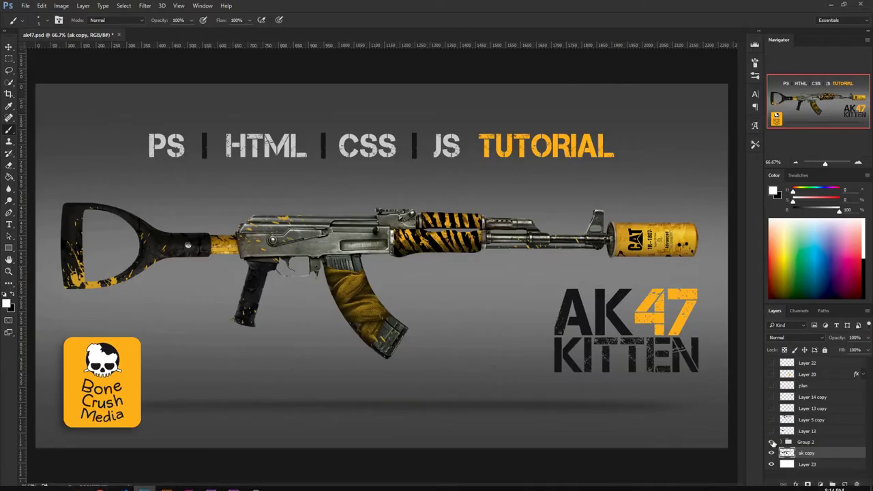
left_click(772, 441)
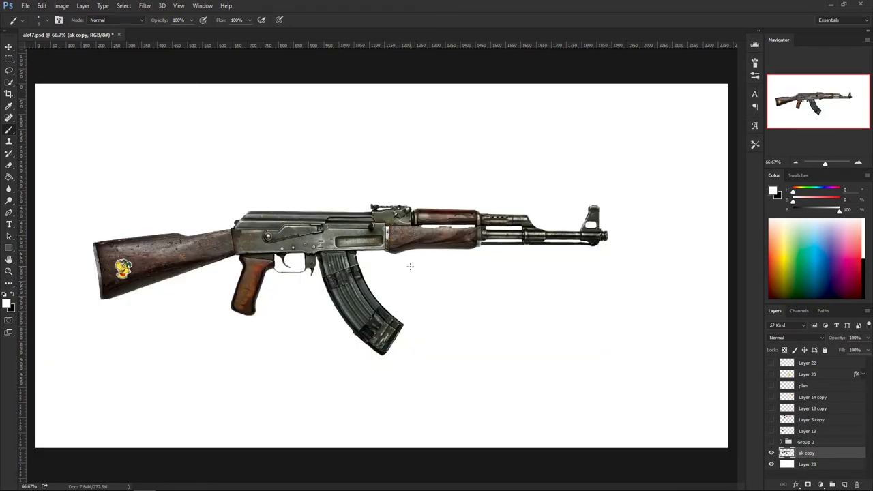
Step: Add a new empty layer directly above ak copy, go to full-screen view and ready the Brush tool with black foreground
key("v")
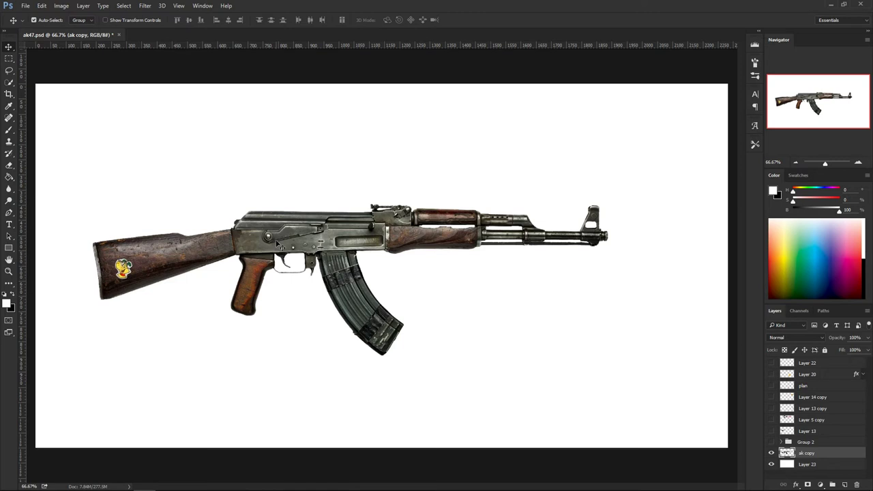
key("ctrl+plus")
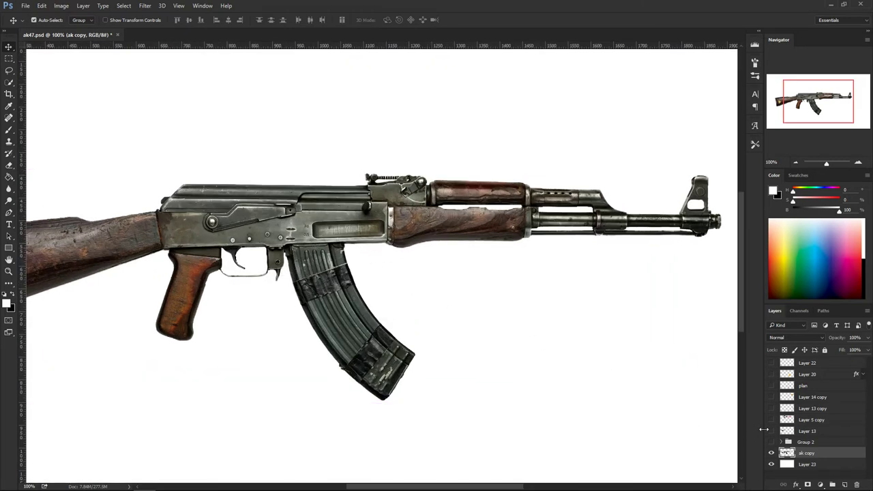
left_click(845, 484)
key("f")
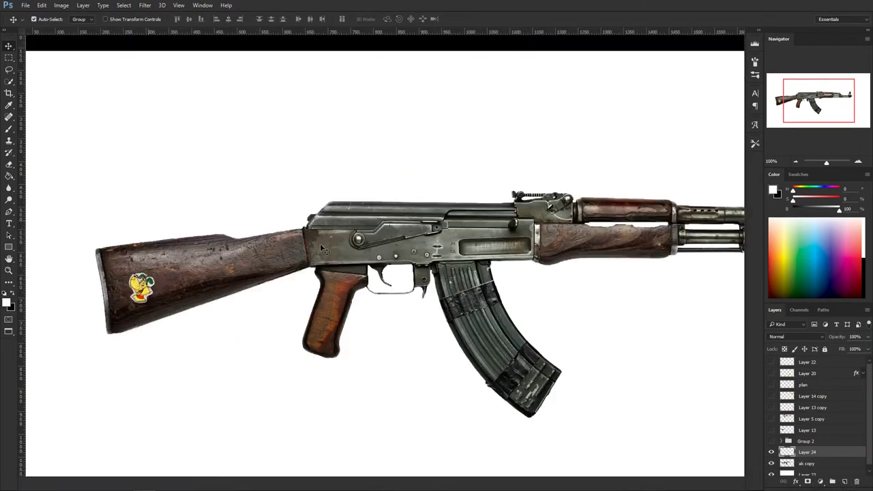
key("b")
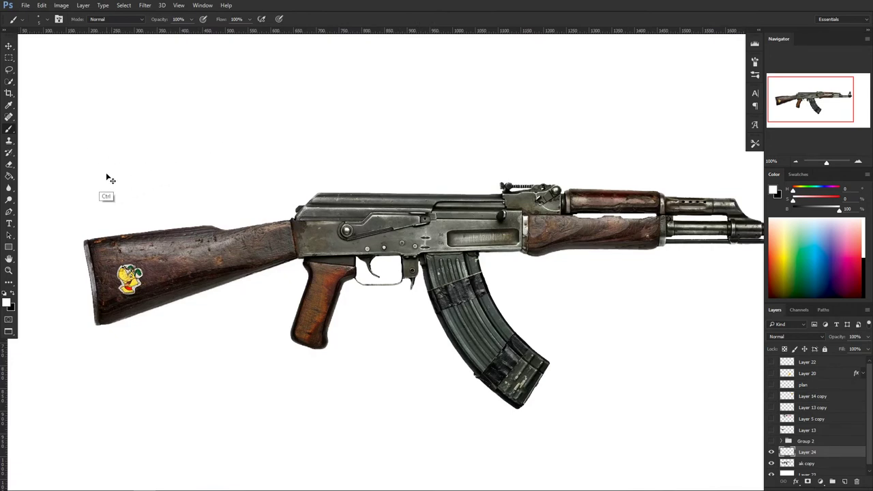
key("x")
left_click_drag(179, 197, 358, 129)
key("ctrl+z")
left_click_drag(604, 293, 505, 295)
key("ctrl+minus")
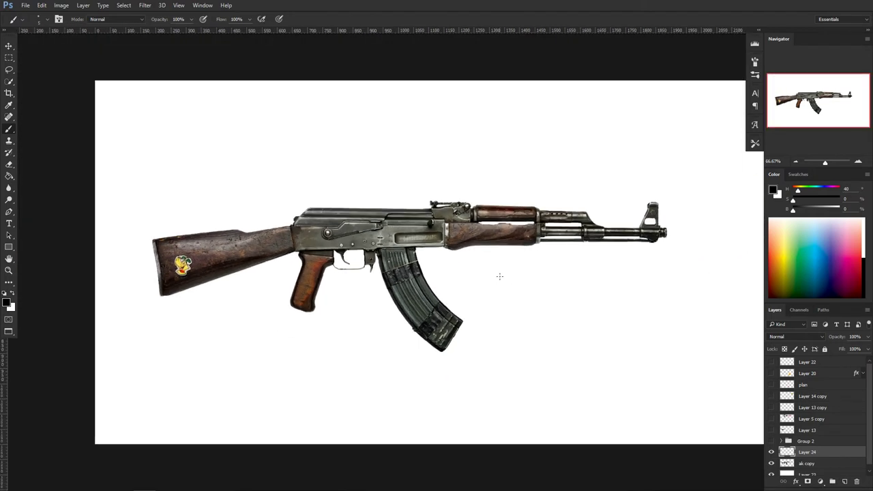
left_click_drag(600, 281, 502, 280)
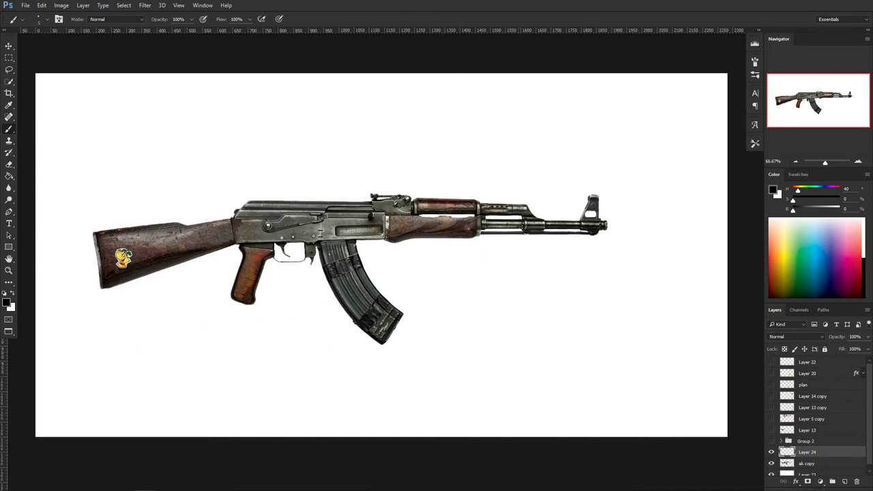
key("ctrl+plus")
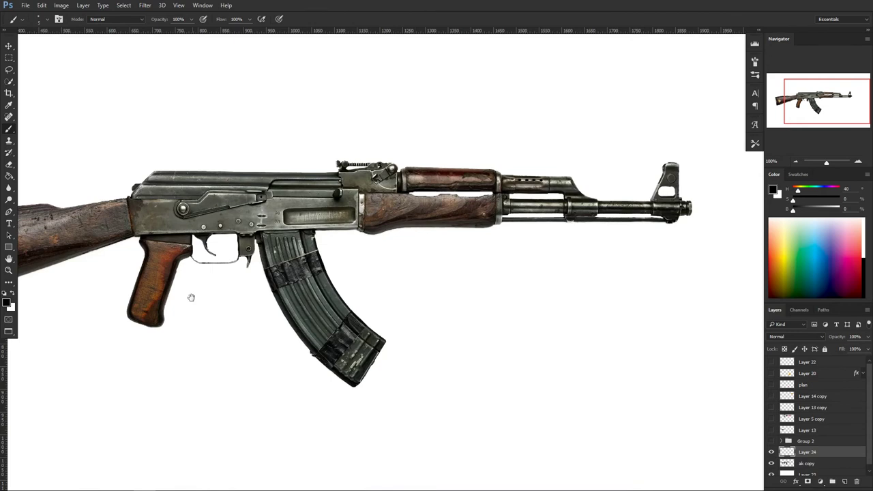
left_click_drag(195, 295, 300, 300)
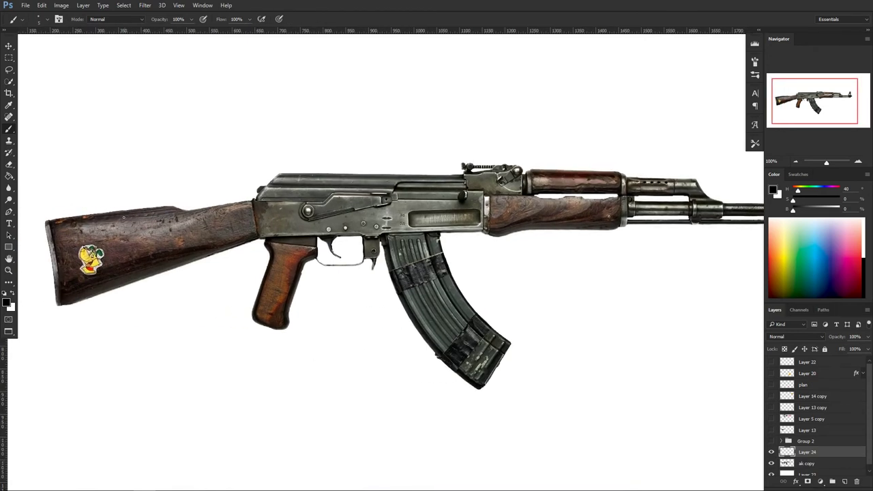
left_click_drag(123, 206, 168, 191)
key("ctrl+z")
left_click_drag(495, 275, 395, 276)
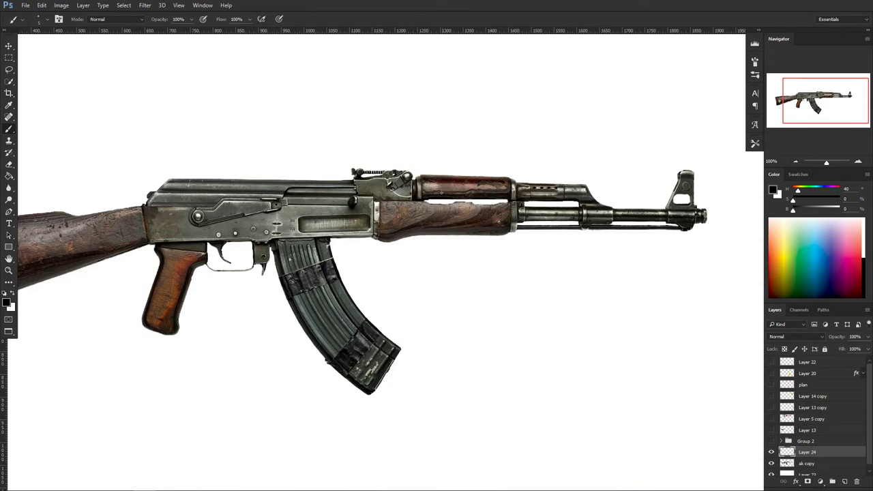
left_click_drag(455, 169, 537, 154)
key("ctrl+z")
mouse_move(473, 270)
left_mouse_down()
mouse_move(388, 271)
mouse_move(484, 280)
mouse_move(493, 279)
mouse_move(480, 266)
mouse_move(500, 273)
mouse_move(488, 273)
left_mouse_up()
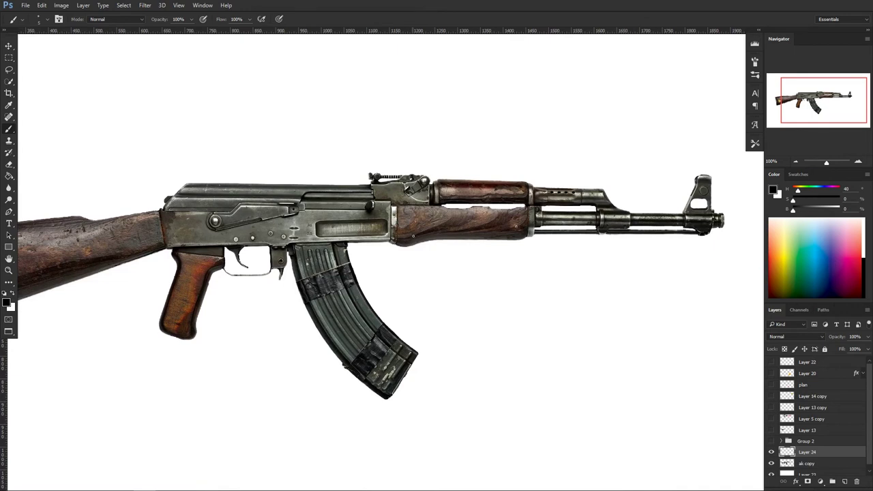
key("ctrl+minus")
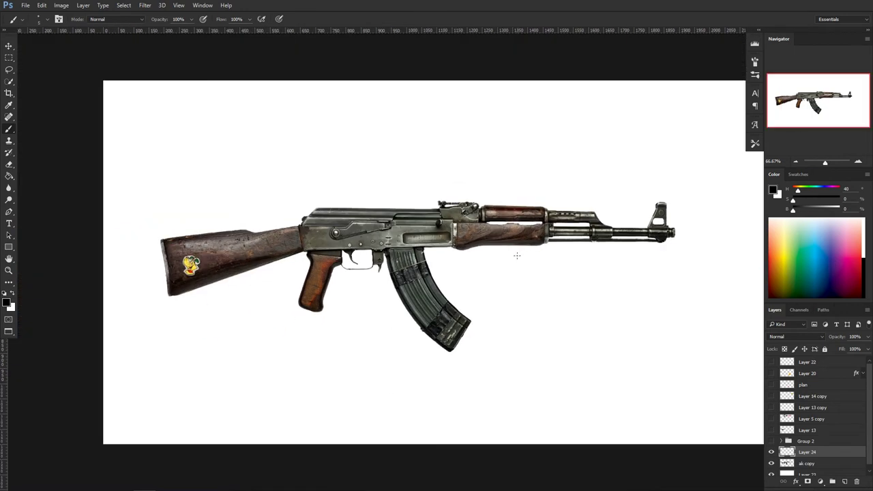
left_click_drag(550, 279, 494, 285)
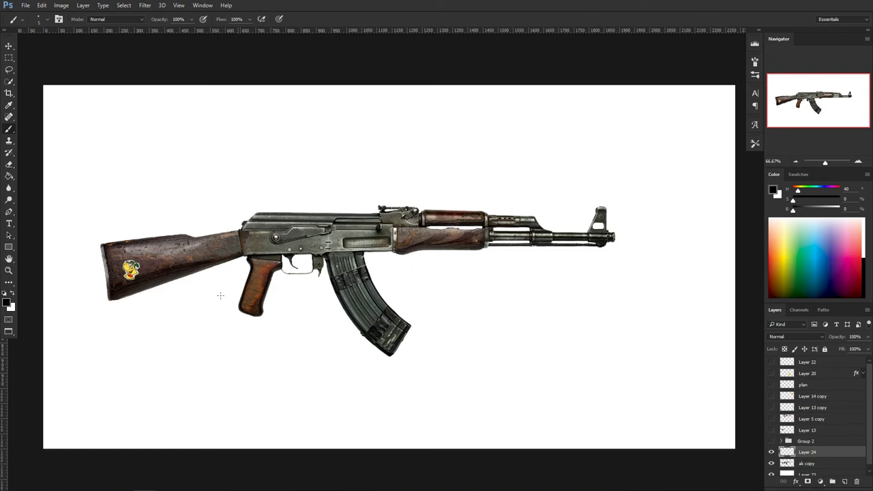
Step: Set the foreground colour to pure red, ff0000, for the brush
left_click(6, 303)
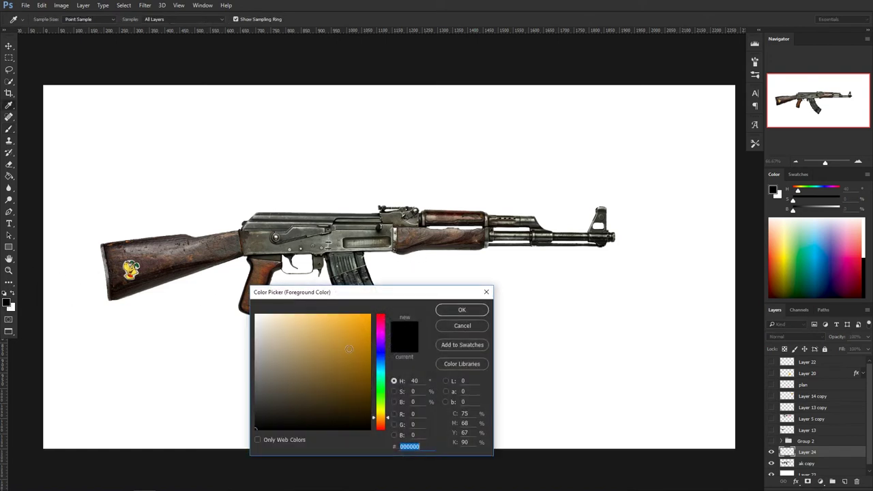
left_click_drag(354, 327, 410, 302)
left_click(381, 320)
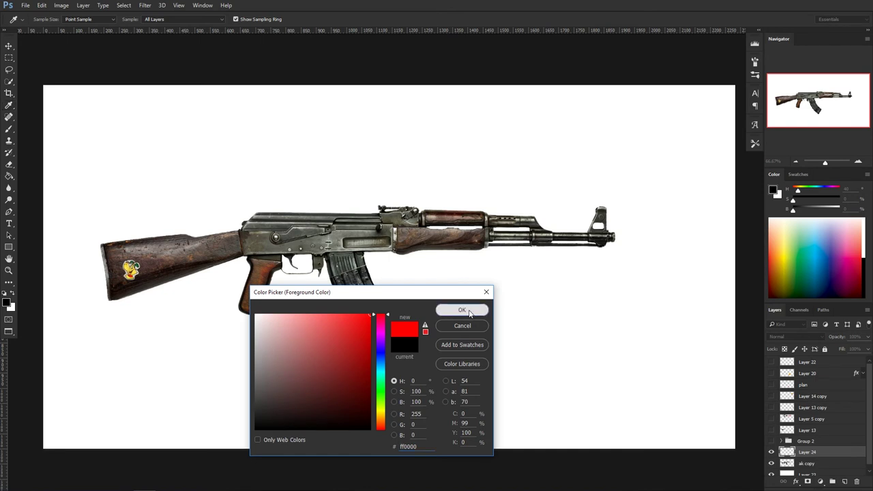
left_click(462, 310)
mouse_move(448, 303)
left_mouse_down()
mouse_move(504, 302)
mouse_move(458, 294)
mouse_move(432, 302)
left_mouse_up()
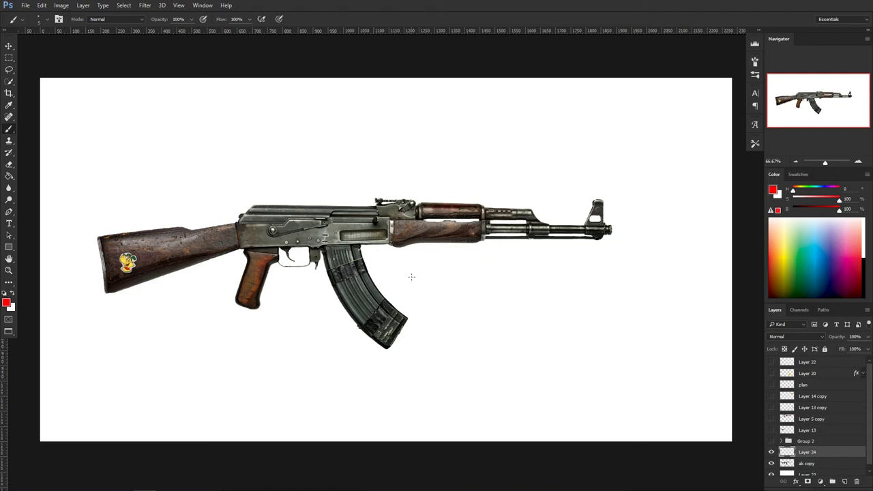
Step: Draw a red arrow pointing at the magazine and handwrite "Wrapping" beside it with a double underline
mouse_move(415, 266)
left_mouse_down()
mouse_move(377, 280)
mouse_move(386, 286)
left_mouse_up()
mouse_move(422, 261)
left_mouse_down()
mouse_move(485, 268)
mouse_move(498, 273)
mouse_move(491, 283)
left_mouse_up()
mouse_move(431, 285)
left_mouse_down()
mouse_move(496, 281)
mouse_move(488, 289)
left_mouse_up()
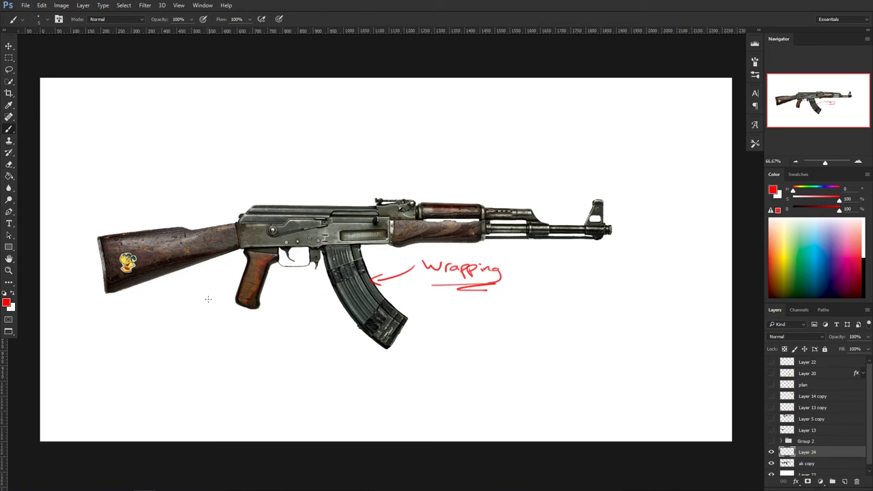
Step: Annotate the pistol grip with an arrow and the note "bike grip", and the stock with an arrow and "shovel handle"
mouse_move(179, 310)
left_mouse_down()
mouse_move(222, 296)
mouse_move(216, 302)
left_mouse_up()
mouse_move(111, 318)
left_mouse_down()
mouse_move(117, 326)
mouse_move(151, 318)
mouse_move(128, 336)
mouse_move(124, 351)
mouse_move(156, 337)
mouse_move(164, 343)
left_mouse_up()
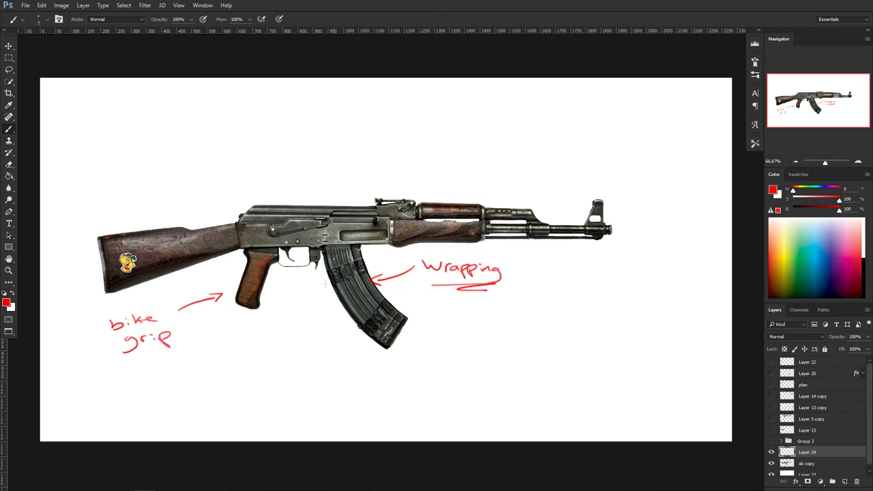
mouse_move(113, 179)
left_mouse_down()
mouse_move(127, 203)
mouse_move(138, 203)
left_mouse_up()
mouse_move(80, 150)
left_mouse_down()
mouse_move(73, 161)
mouse_move(175, 156)
mouse_move(184, 146)
mouse_move(208, 153)
left_mouse_up()
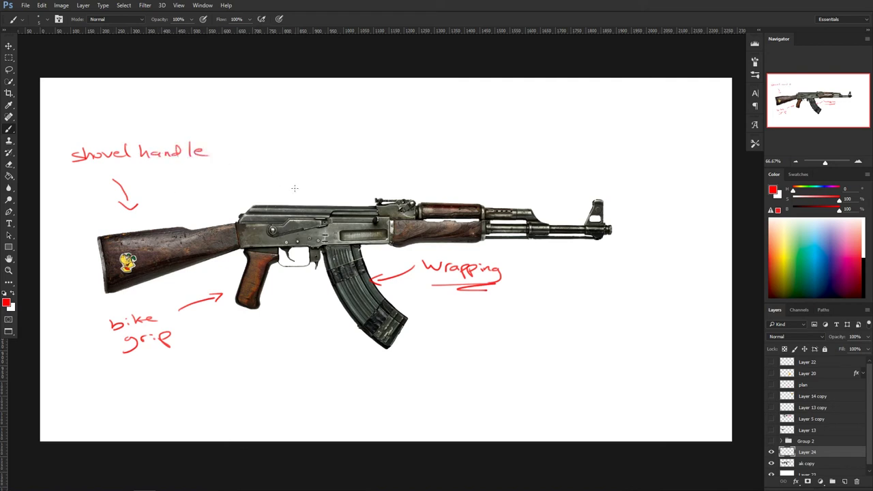
Step: Annotate the receiver with an arrow and "chips, decals, paint...", and the upper handguard with an arrow and "animal skin"
mouse_move(274, 176)
left_mouse_down()
mouse_move(281, 197)
mouse_move(289, 193)
left_mouse_up()
left_click_drag(257, 150, 349, 157)
mouse_move(294, 165)
left_mouse_down()
mouse_move(295, 173)
mouse_move(339, 171)
left_mouse_up()
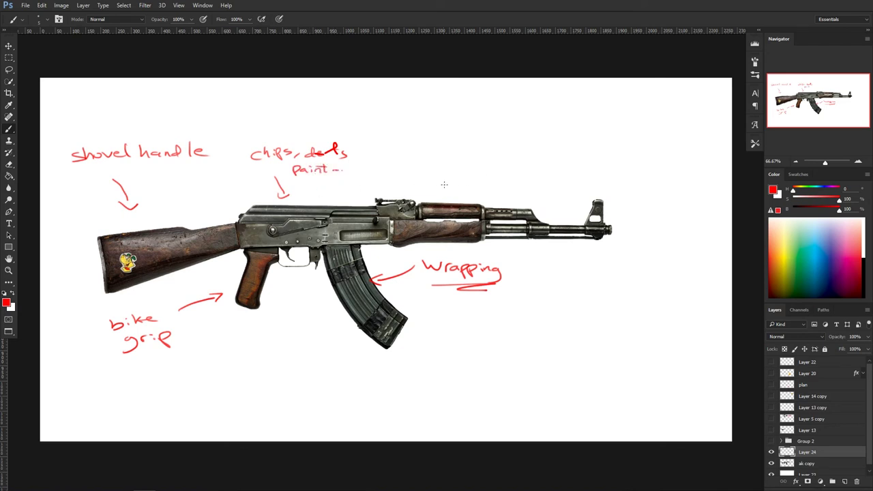
mouse_move(456, 160)
left_mouse_down()
mouse_move(447, 189)
mouse_move(459, 184)
left_mouse_up()
mouse_move(430, 139)
left_mouse_down()
mouse_move(469, 140)
mouse_move(482, 130)
mouse_move(471, 151)
mouse_move(486, 155)
left_mouse_up()
left_click_drag(487, 155, 494, 156)
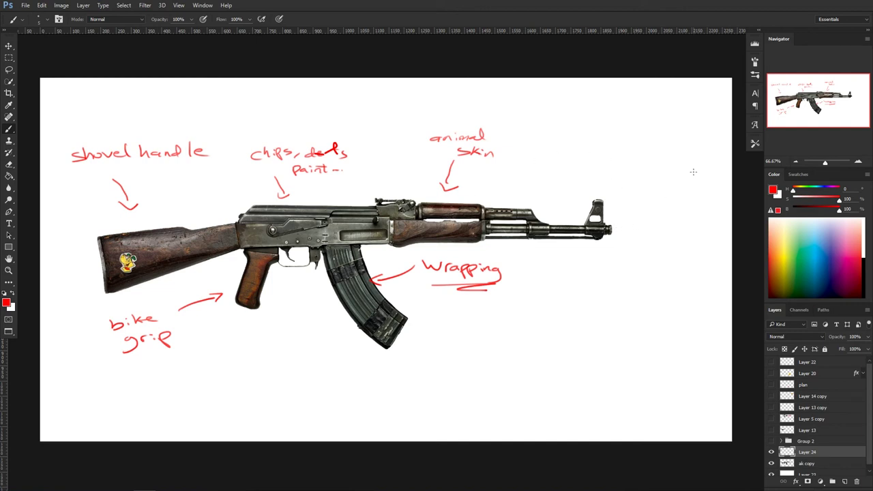
Step: Draw an arrow to the front sight at the muzzle and handwrite "Oil filter" beside it, underlining the second word
mouse_move(636, 175)
left_mouse_down()
mouse_move(612, 211)
mouse_move(622, 204)
left_mouse_up()
mouse_move(634, 142)
left_mouse_down()
mouse_move(659, 154)
mouse_move(653, 180)
mouse_move(682, 179)
left_mouse_up()
left_click(649, 148)
left_click(662, 176)
left_click_drag(679, 175, 698, 178)
mouse_move(700, 179)
left_mouse_down()
mouse_move(707, 170)
mouse_move(693, 190)
left_mouse_up()
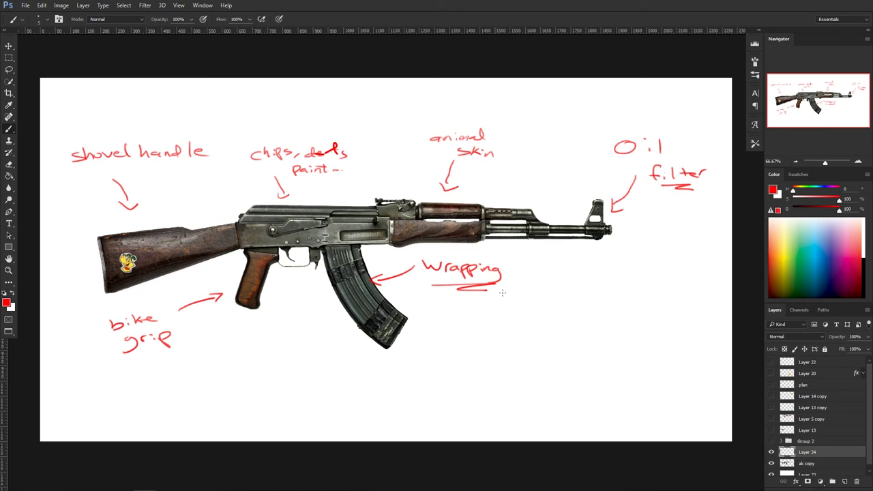
Step: Handwrite two starred notes in the empty area below the barrel: "decals" and "rust..."
mouse_move(542, 331)
left_mouse_down()
mouse_move(606, 321)
mouse_move(614, 332)
left_mouse_up()
mouse_move(544, 358)
left_mouse_down()
mouse_move(549, 350)
mouse_move(554, 359)
left_mouse_up()
left_click_drag(535, 356, 599, 352)
left_click(606, 356)
left_click(613, 356)
left_click(624, 355)
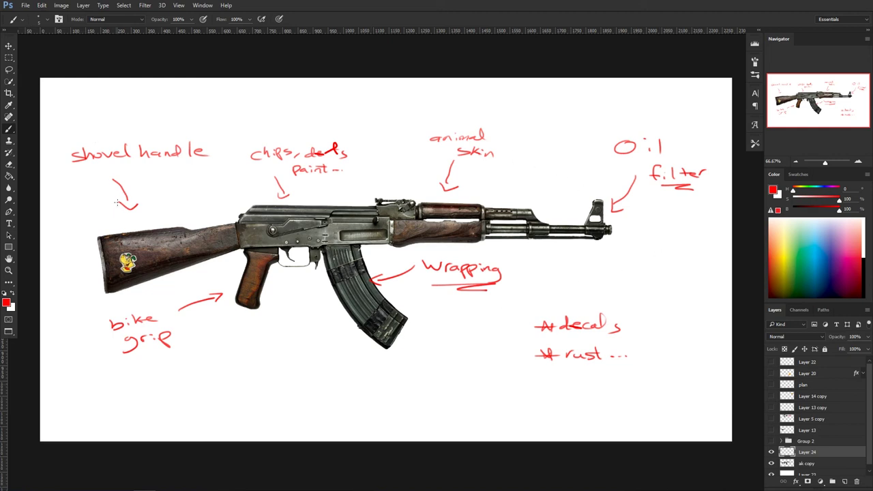
Step: Draw tick-like marks below the grip and above the receiver, and underline the shovel handle, chips/decals/paint and bike grip notes
mouse_move(214, 376)
left_mouse_down()
mouse_move(193, 400)
mouse_move(266, 375)
left_mouse_up()
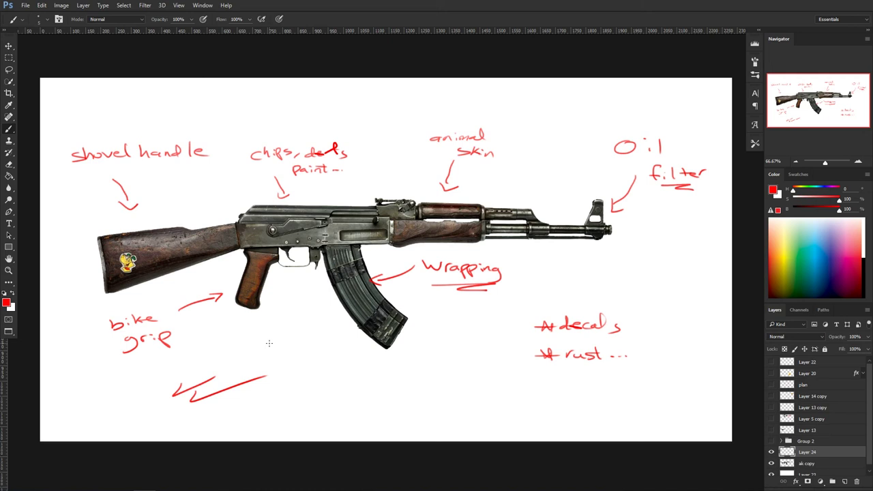
left_click_drag(333, 196, 355, 191)
left_click_drag(72, 166, 182, 161)
left_click_drag(114, 172, 161, 174)
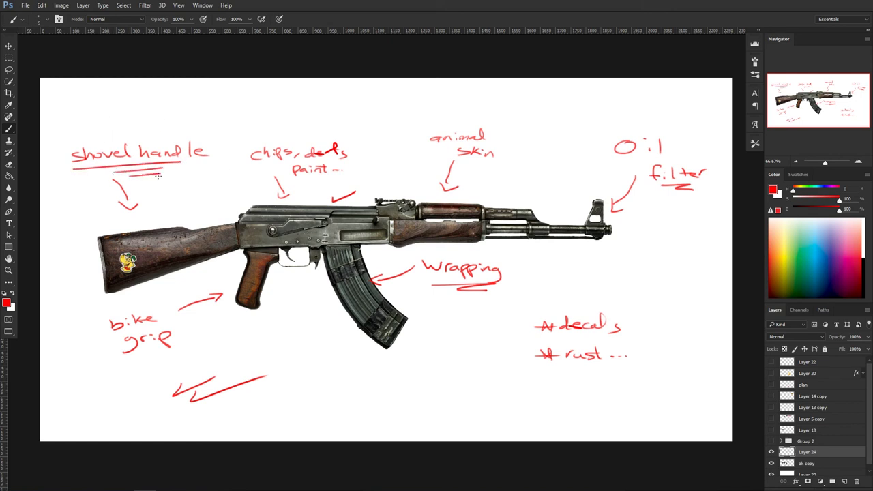
left_click_drag(261, 163, 338, 159)
left_click_drag(290, 178, 336, 175)
left_click_drag(114, 363, 176, 353)
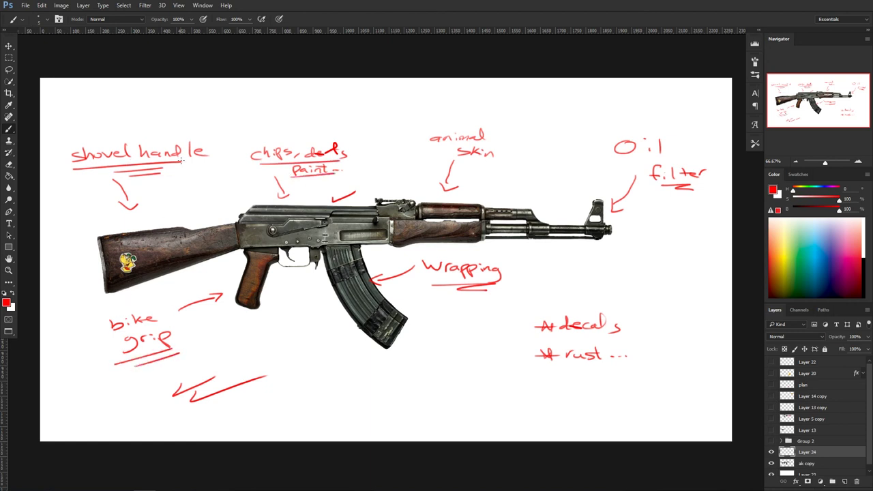
Step: Emphasise the Wrapping, oil filter and animal skin notes with extra lines, and draw an arrow to the rear of the receiver
left_click_drag(432, 298, 495, 297)
mouse_move(616, 141)
left_mouse_down()
mouse_move(629, 198)
mouse_move(681, 202)
left_mouse_up()
mouse_move(419, 121)
left_mouse_down()
mouse_move(495, 161)
mouse_move(484, 163)
left_mouse_up()
left_click_drag(474, 175, 486, 172)
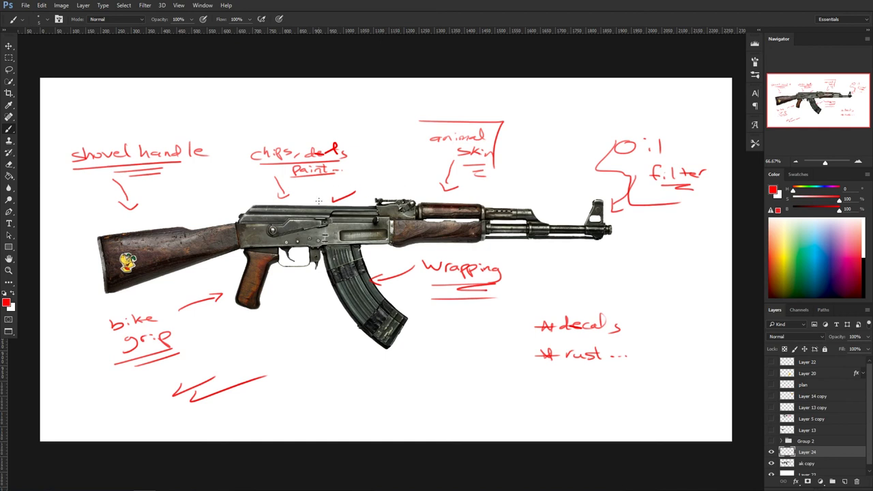
left_click_drag(201, 191, 232, 203)
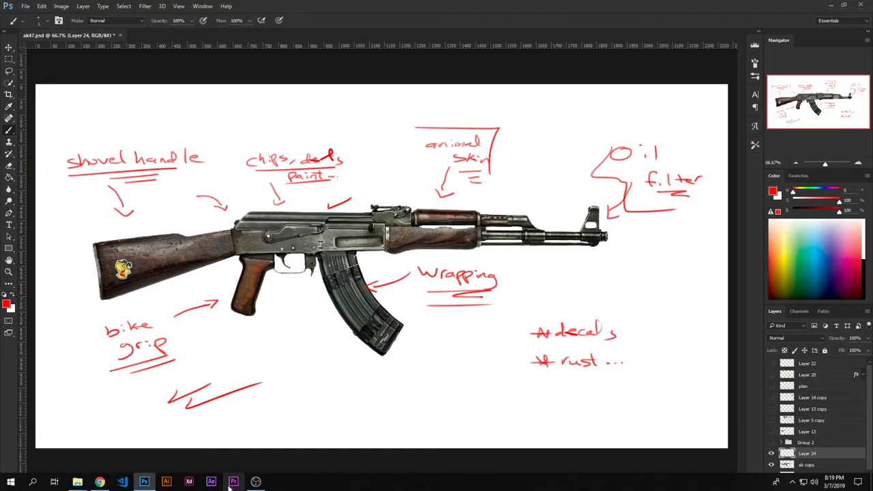
Step: Switch to Chrome and replace the ak47 image search with a search for "shovel handle"
left_click(99, 481)
scroll(205, 177, "down", 5)
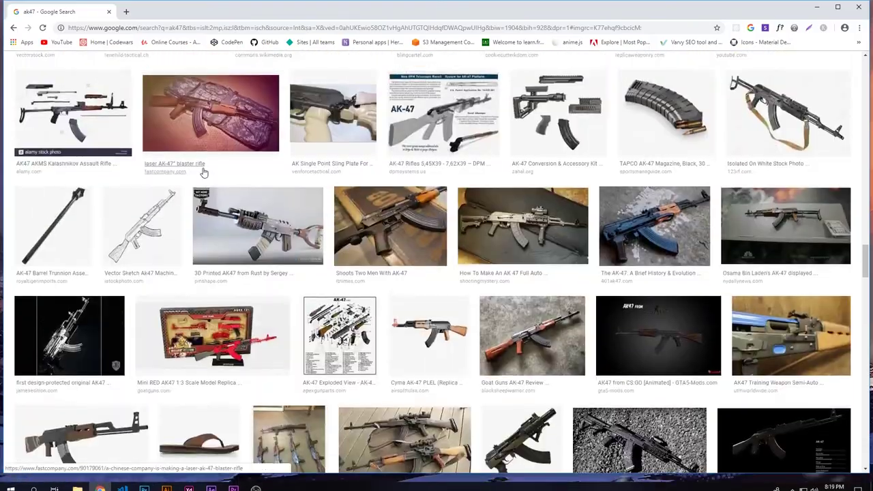
scroll(205, 177, "up", 15)
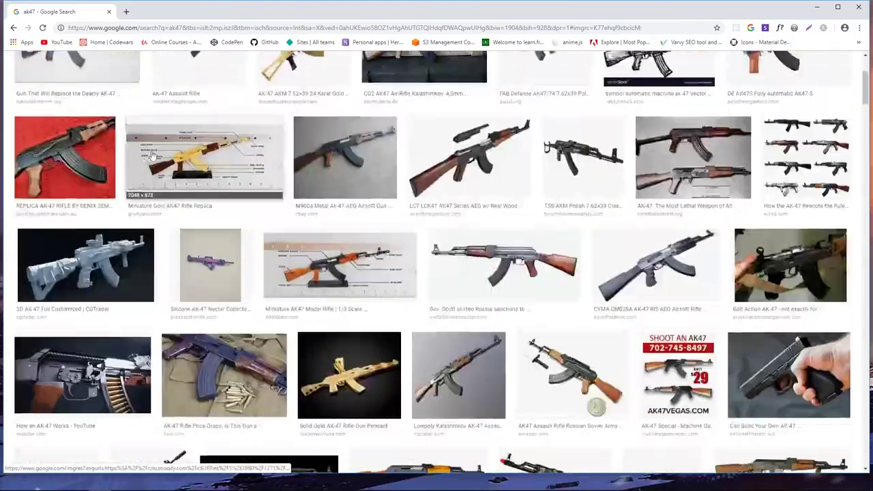
scroll(155, 161, "up", 3)
left_click_drag(120, 71, 36, 71)
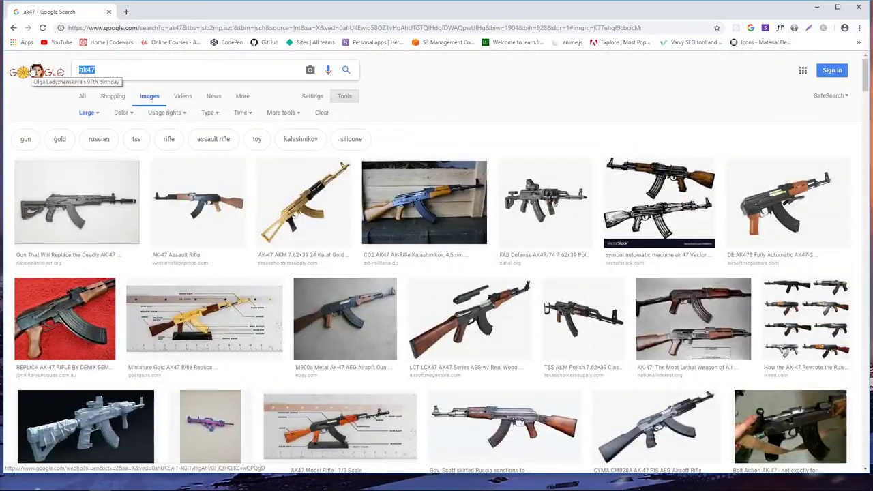
type("shovel handle")
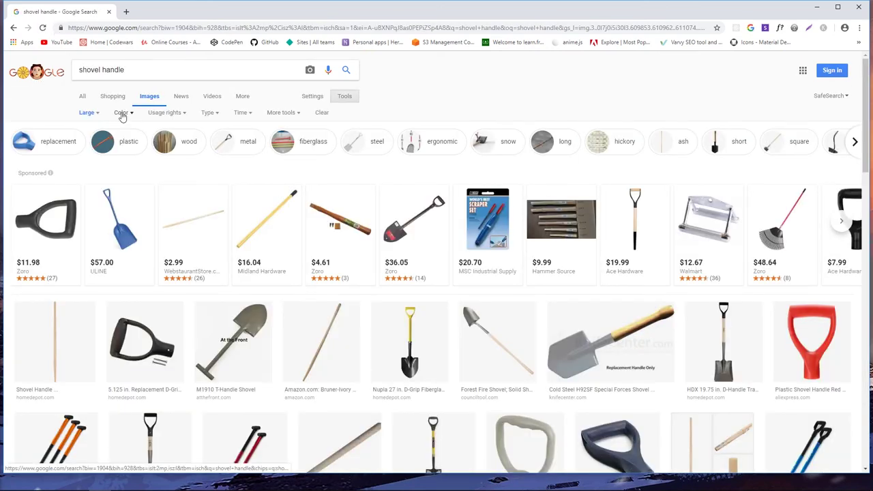
Step: Preview the Bully Tools 5.125 in. Replacement D-Grip Handle from Home Depot and the Hand Protect Plastic Shovel Handle from AliExpress
scroll(270, 276, "down", 2)
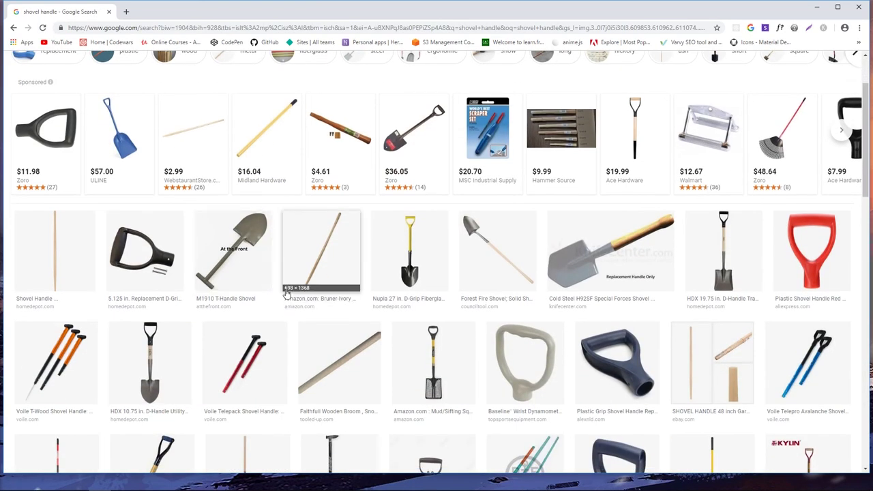
left_click(154, 266)
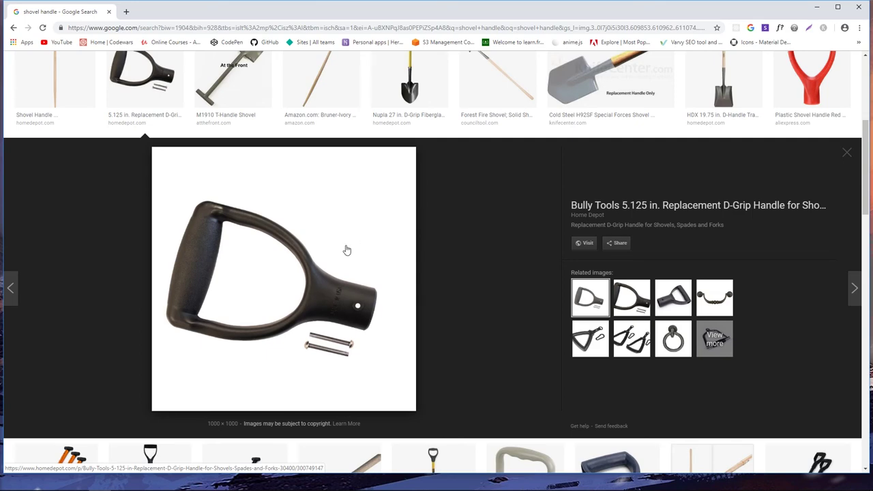
left_click(146, 75)
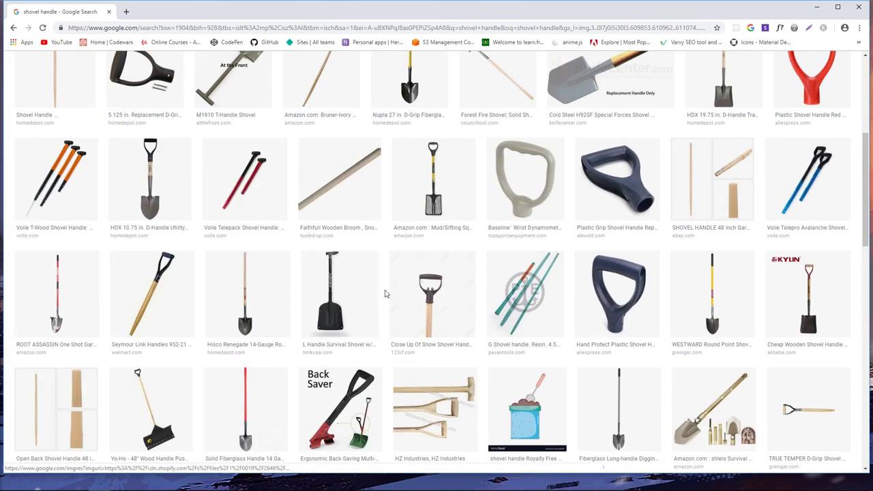
left_click(618, 293)
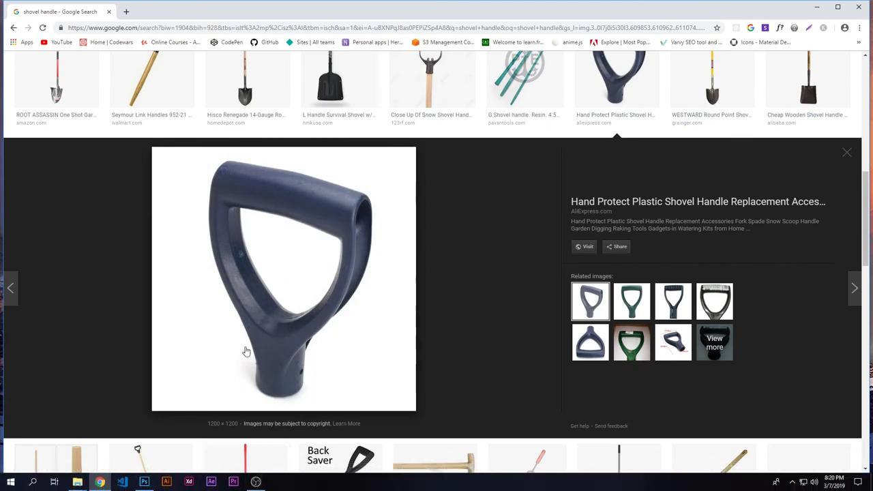
Step: Compare the Hand Protect Plastic Shovel Handle photo in Chrome with the annotated rifle in Photoshop
left_click(144, 480)
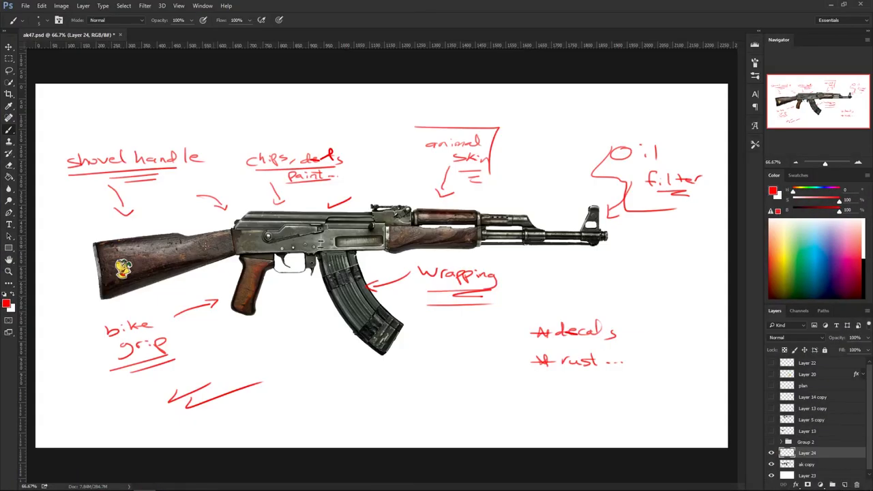
left_click(146, 482)
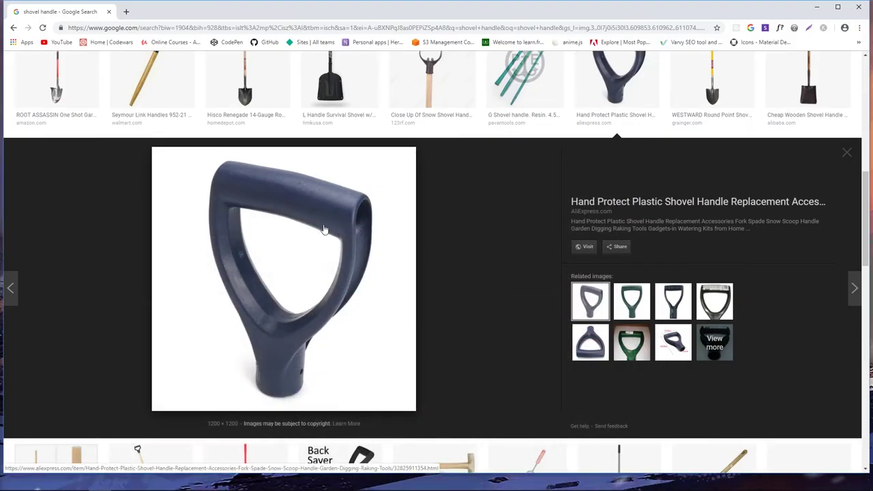
scroll(334, 246, "up", 1)
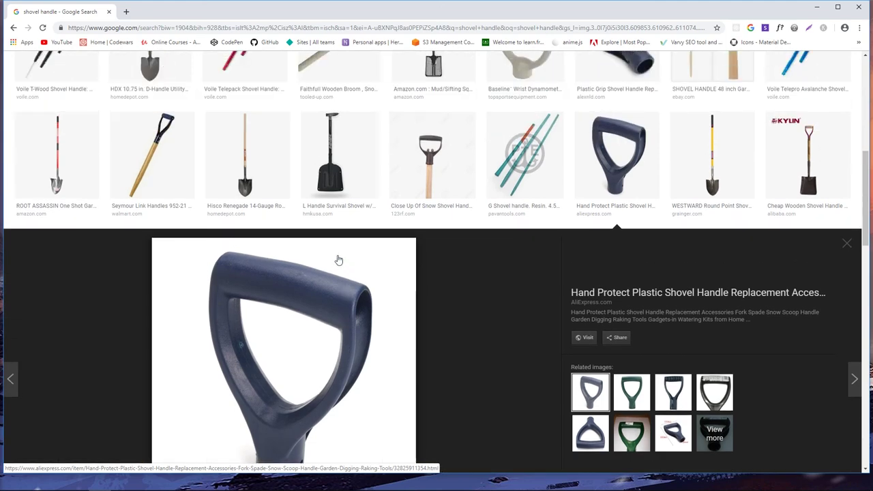
scroll(293, 232, "down", 3)
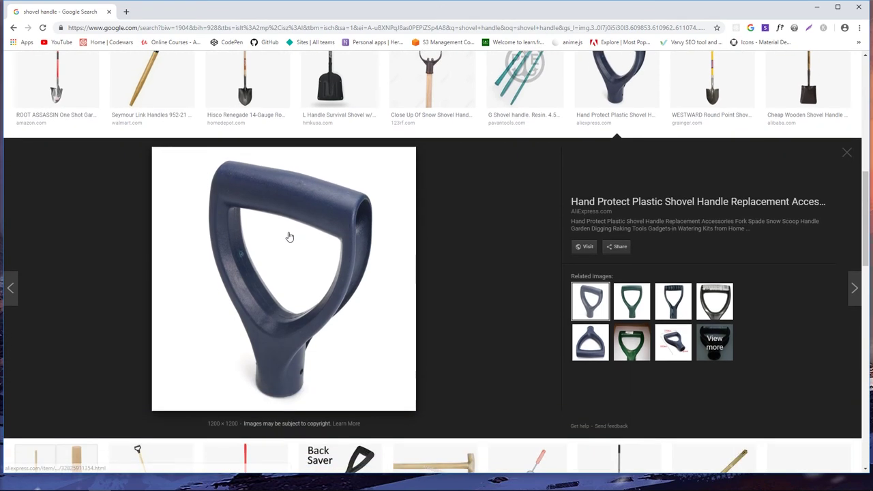
Step: Preview the AliExpress Plastic Shovel Handle Replacement, check it against the rifle in Photoshop, and preview the Kobalt 30-in short-handle digging shovel
scroll(274, 255, "down", 2)
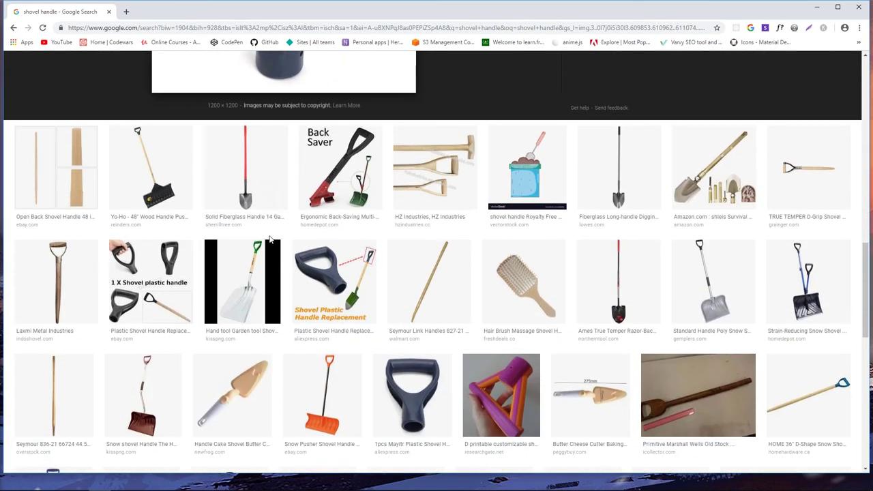
left_click(319, 267)
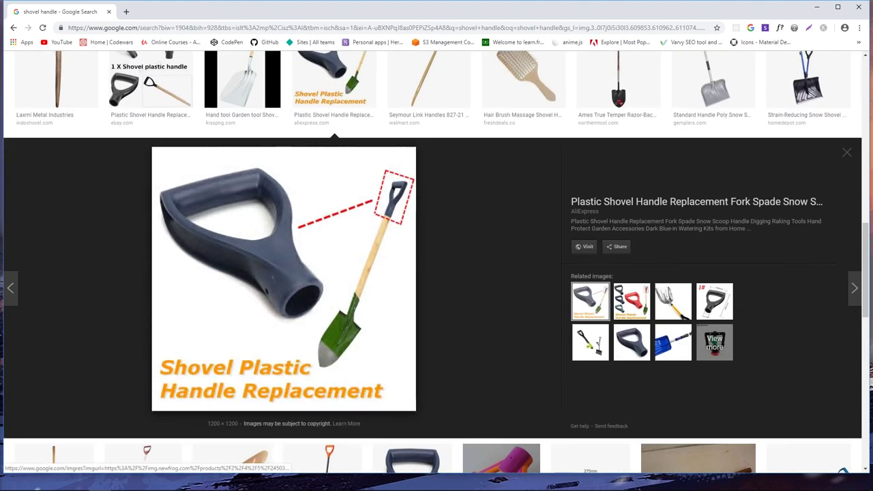
mouse_move(100, 485)
left_click(143, 482)
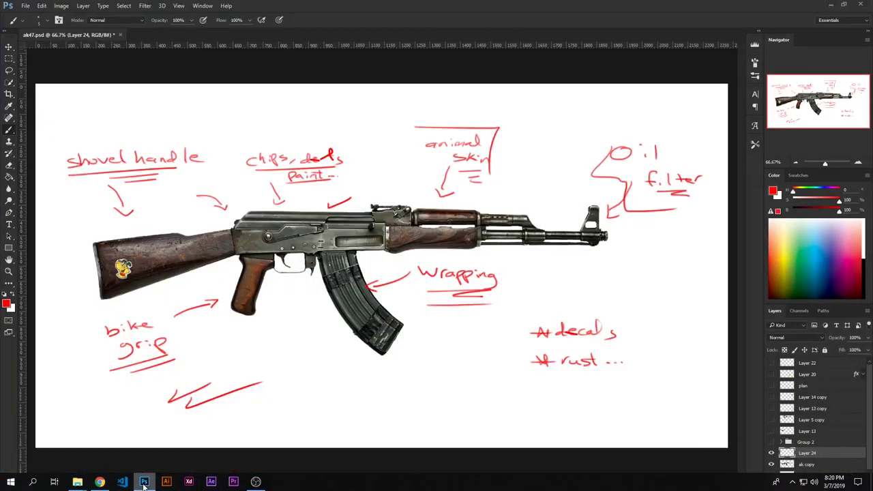
left_click(143, 482)
key("Escape")
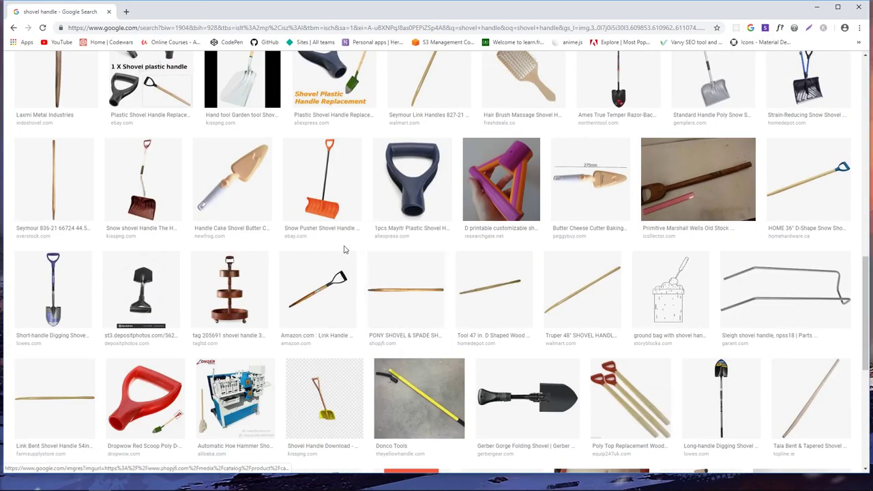
left_click(59, 289)
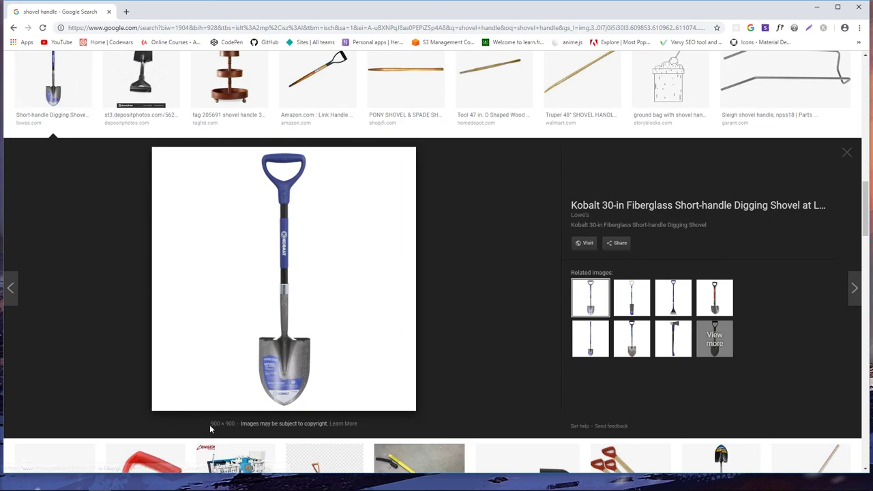
key("Escape")
Step: Restrict the shovel handle image results to sizes larger than 2 MP
scroll(244, 273, "up", 10)
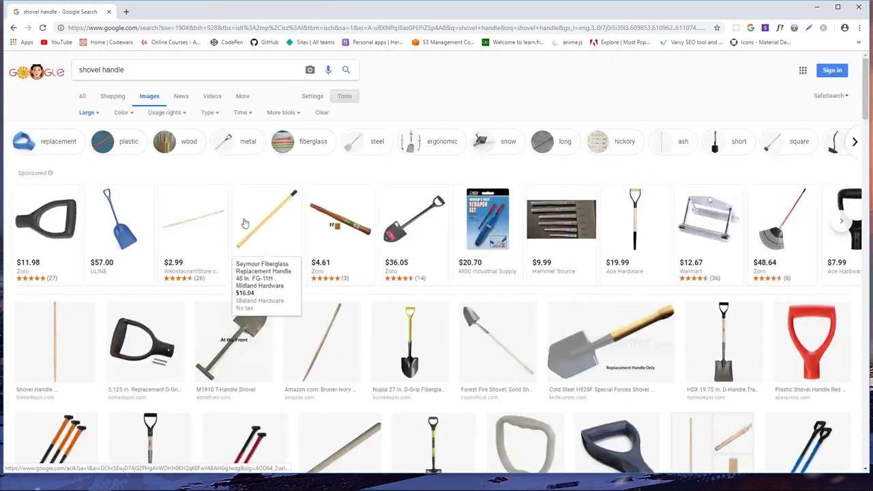
left_click(96, 114)
mouse_move(92, 179)
left_click(168, 197)
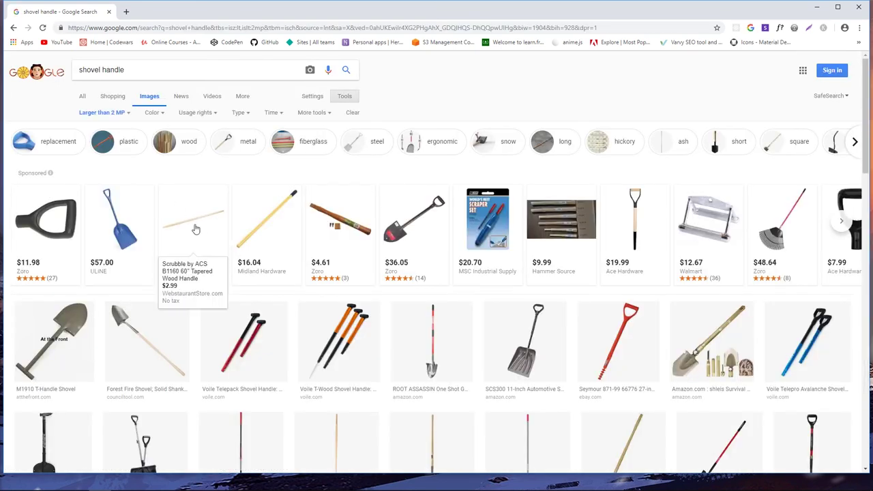
Step: Preview the Bond LH015 Mini D Handle Shovel from Amazon and compare it with the annotated rifle in Photoshop
scroll(196, 234, "down", 3)
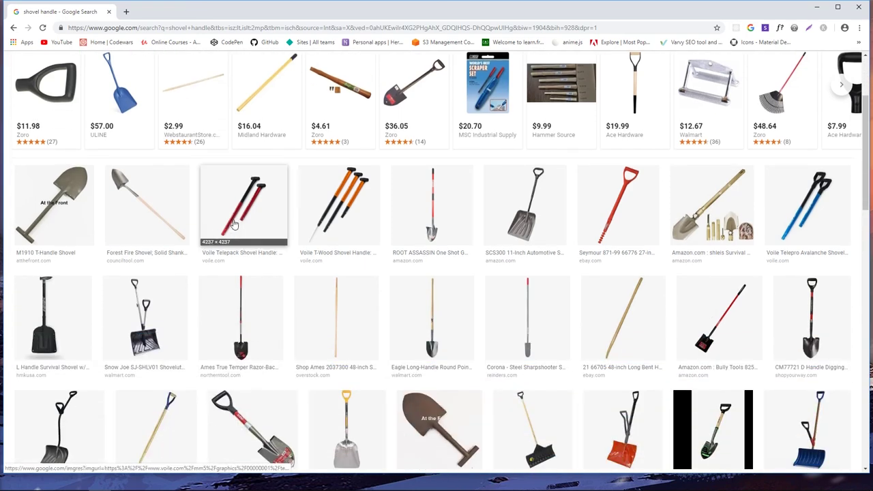
scroll(262, 230, "down", 2)
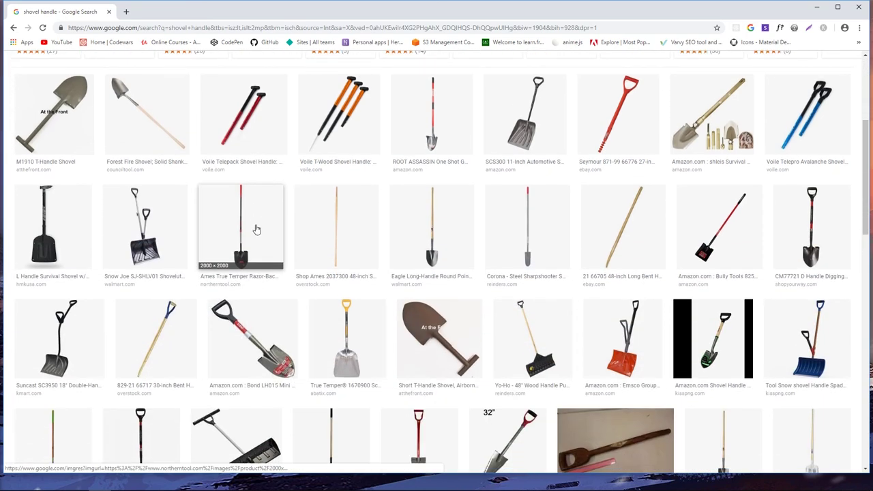
left_click(251, 322)
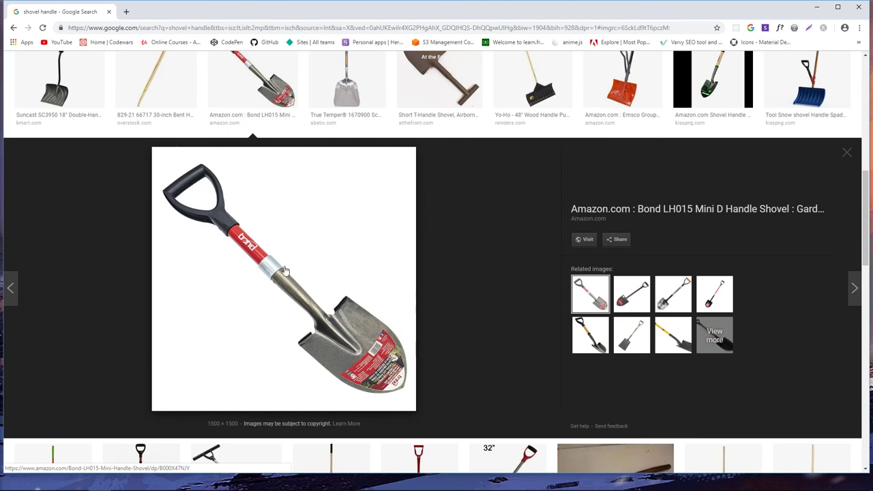
left_click(144, 482)
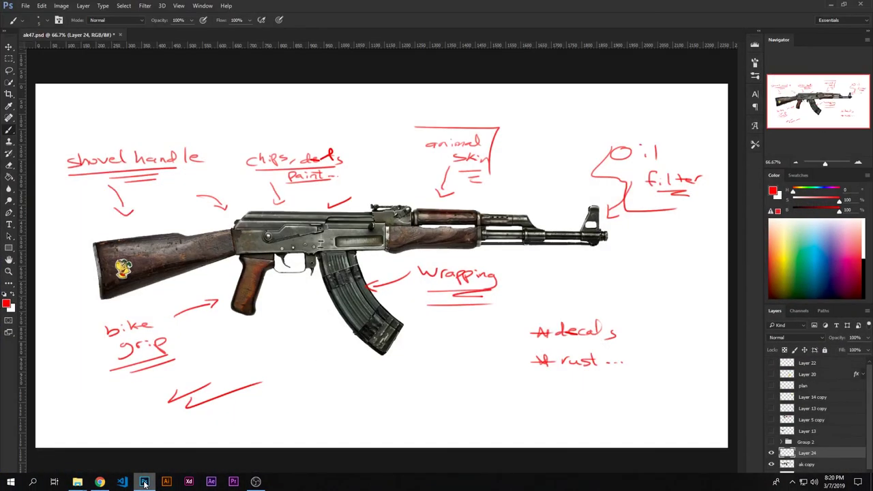
left_click(144, 482)
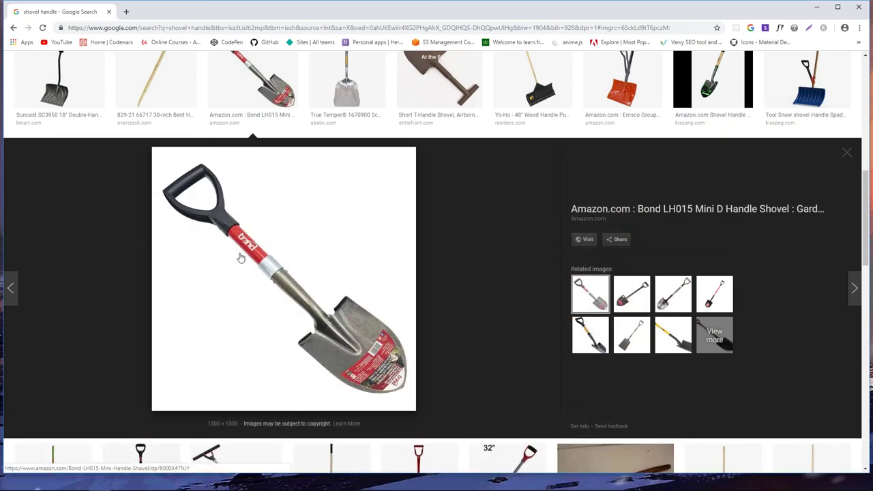
Step: Close the Bond shovel preview and view the King of Spades Super Sampson Red D-Handle Shovel photo
scroll(238, 218, "up", 1)
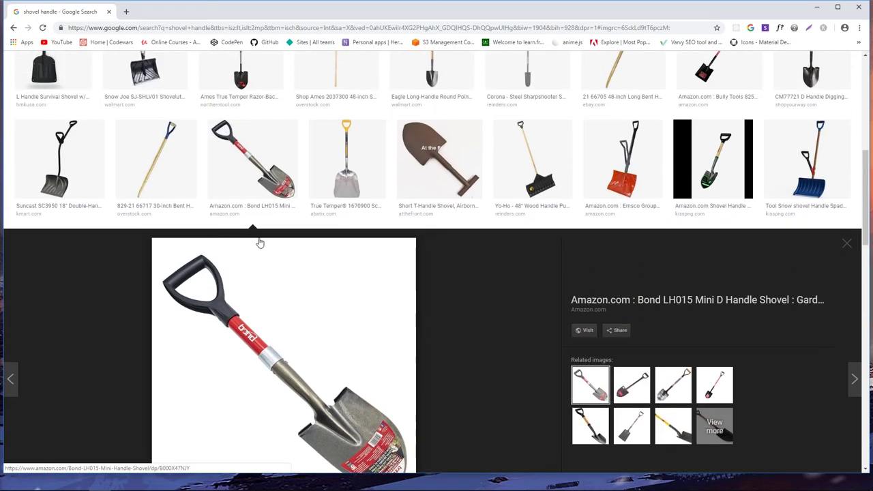
left_click(259, 167)
left_click(414, 263)
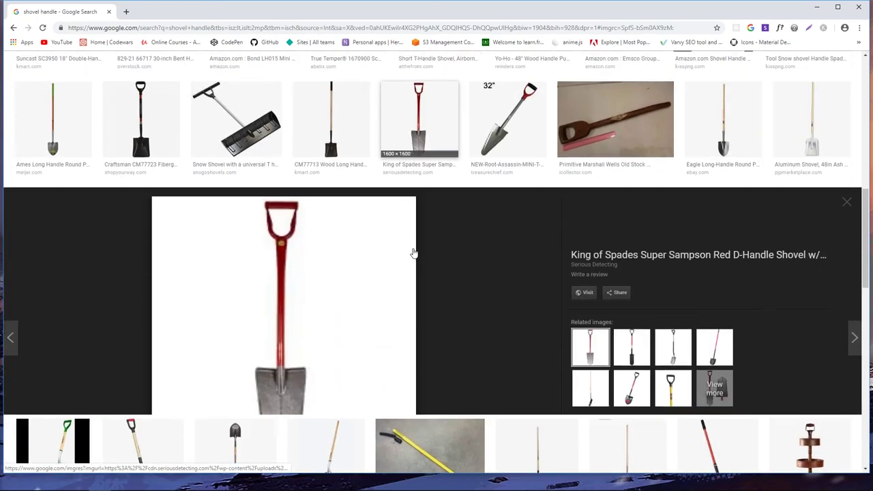
left_click(418, 80)
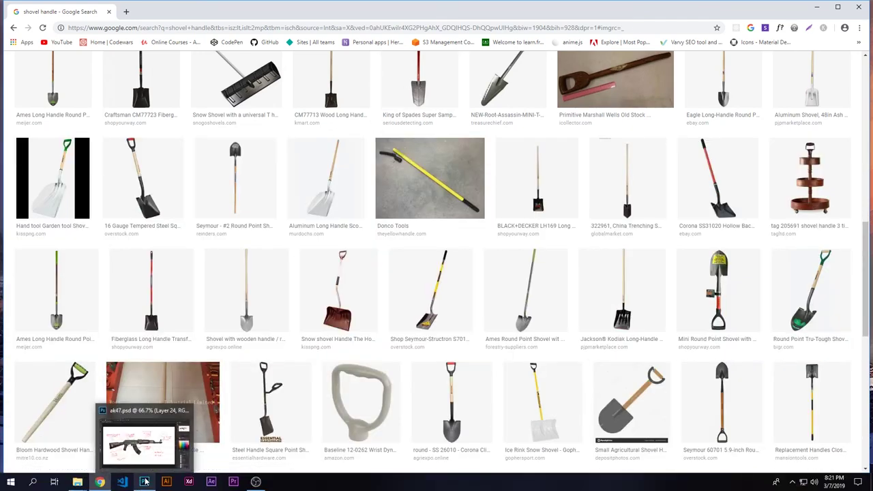
Step: Switch to Photoshop, draw a red check mark above the shovel handle note, and return to the Chrome image results
left_click(146, 481)
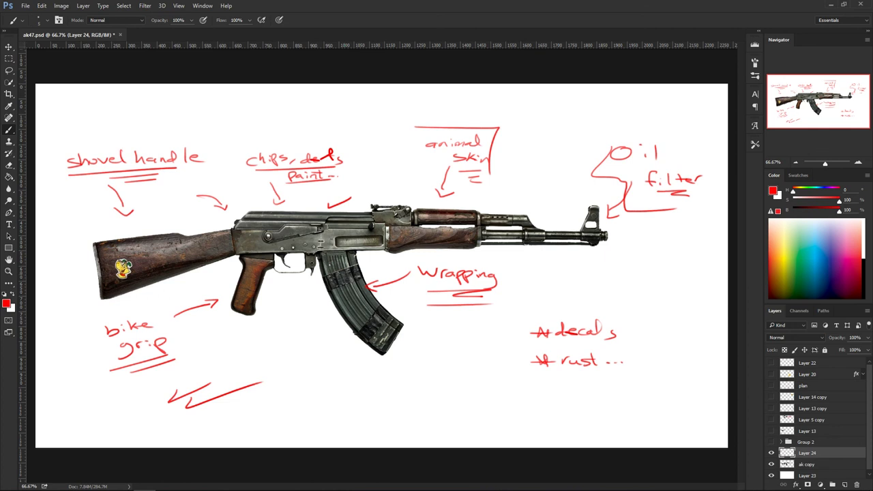
left_click_drag(146, 141, 170, 136)
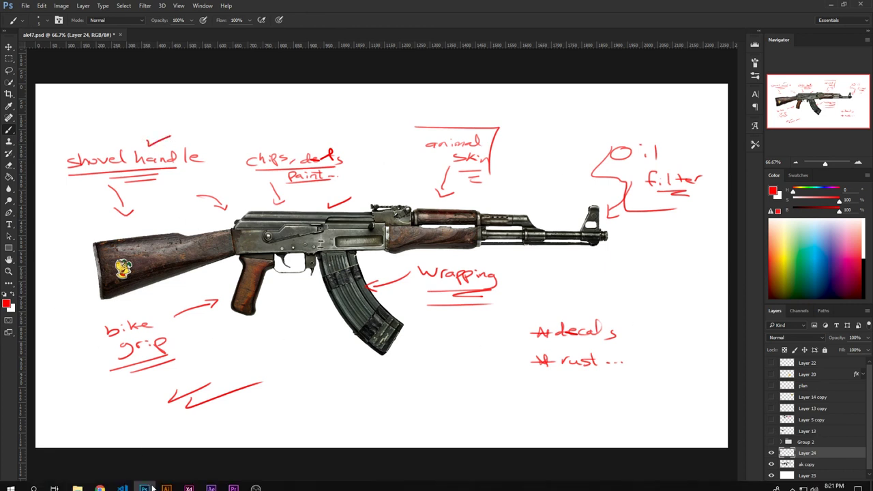
left_click(146, 485)
Step: Preview the Corona SS 26010 round shovel with wooden handle, close it, and browse further shovel handle results
scroll(283, 295, "down", 2)
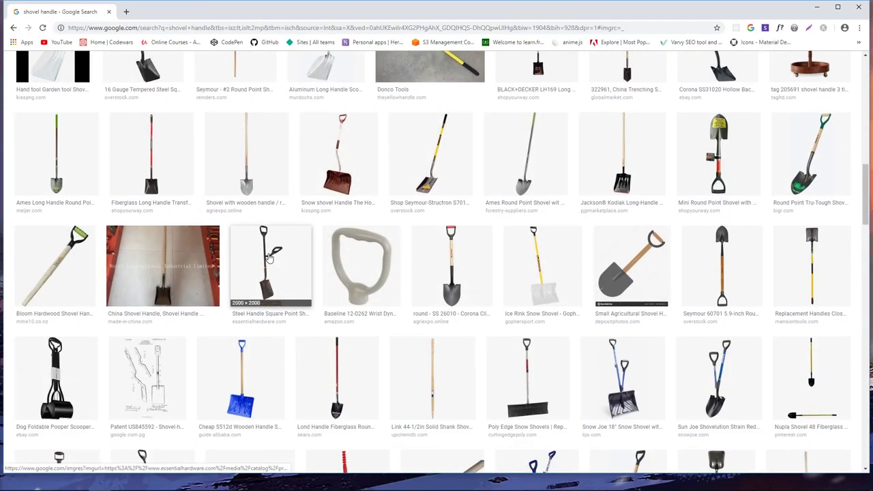
left_click(443, 250)
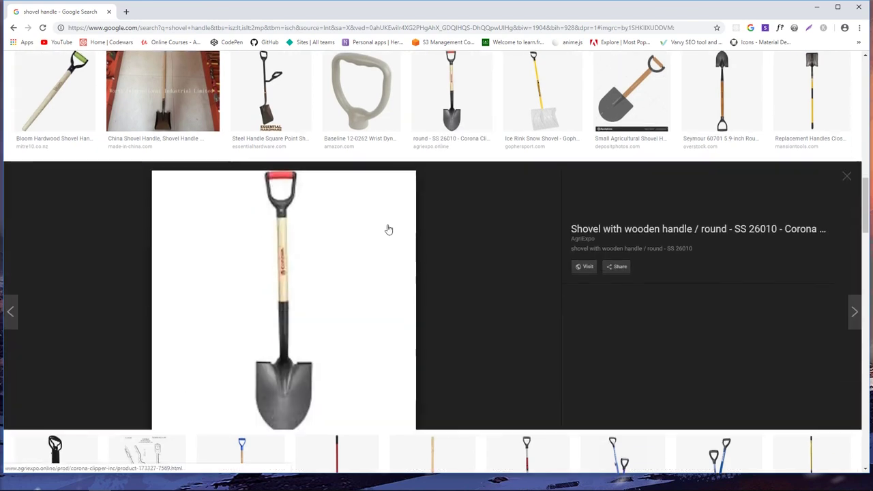
left_click(434, 91)
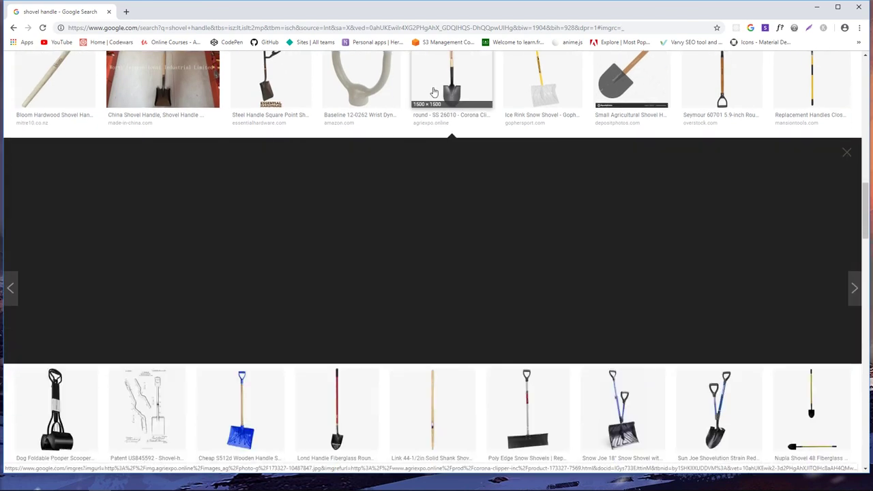
scroll(325, 234, "down", 6)
scroll(317, 237, "down", 1)
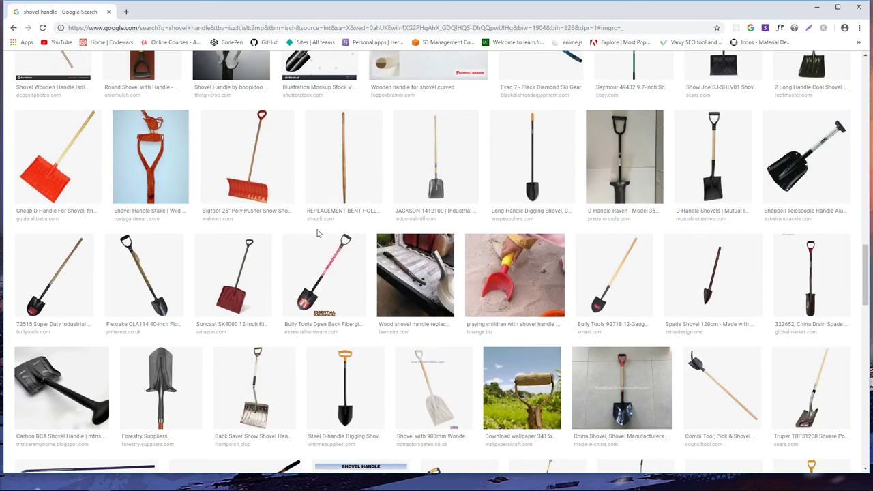